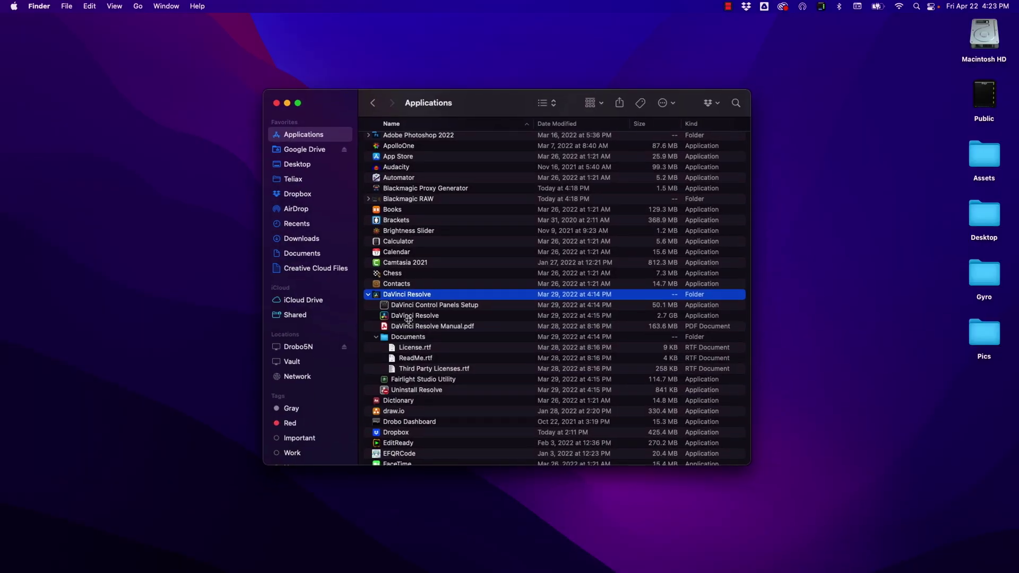
Select the DaVinci Resolve application inside the expanded DaVinci Resolve folder in Applications
click(401, 318)
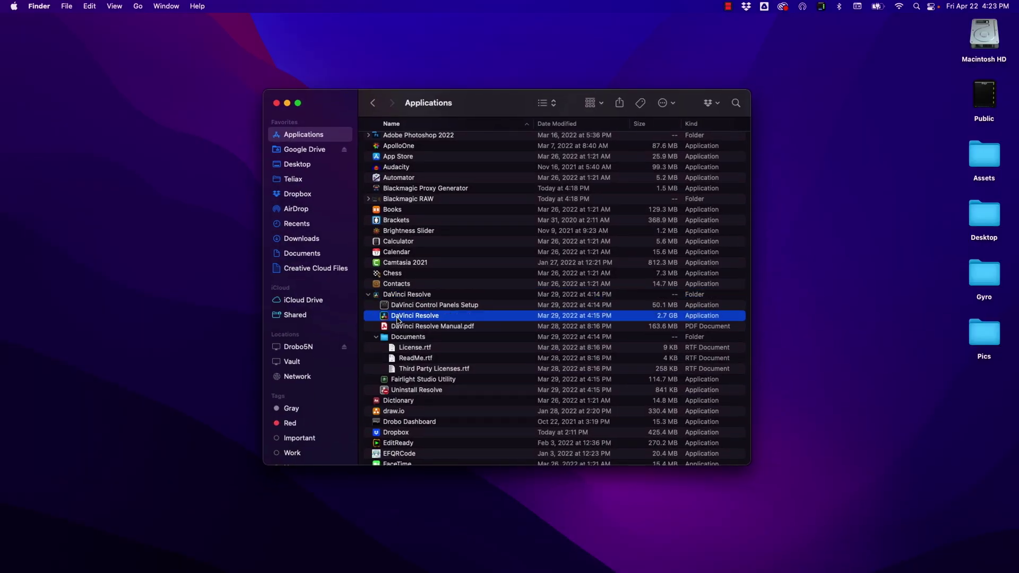
Launch DaVinci Resolve 17, show the databases list and start backing up the resolve database
double_click(398, 317)
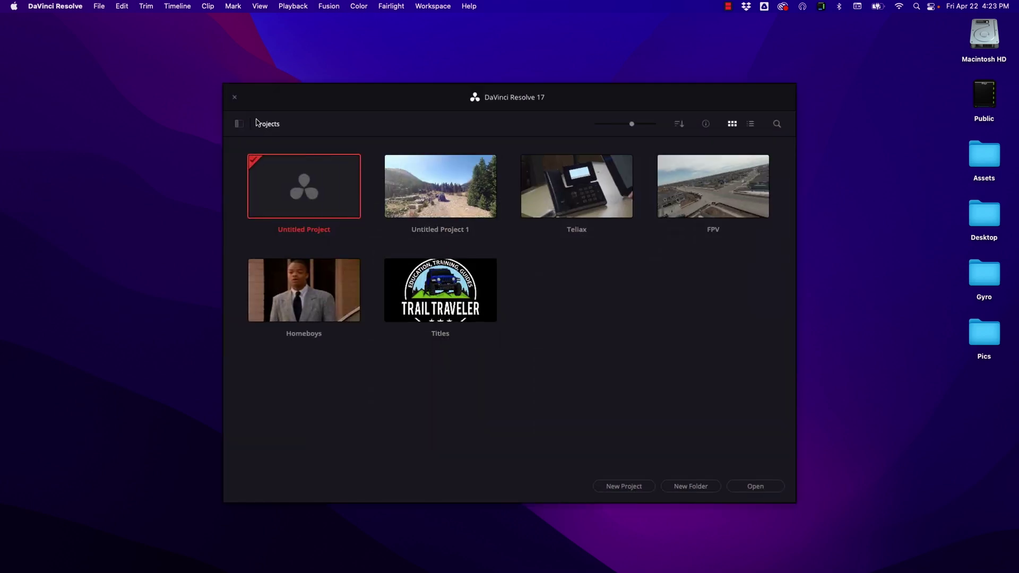
click(239, 124)
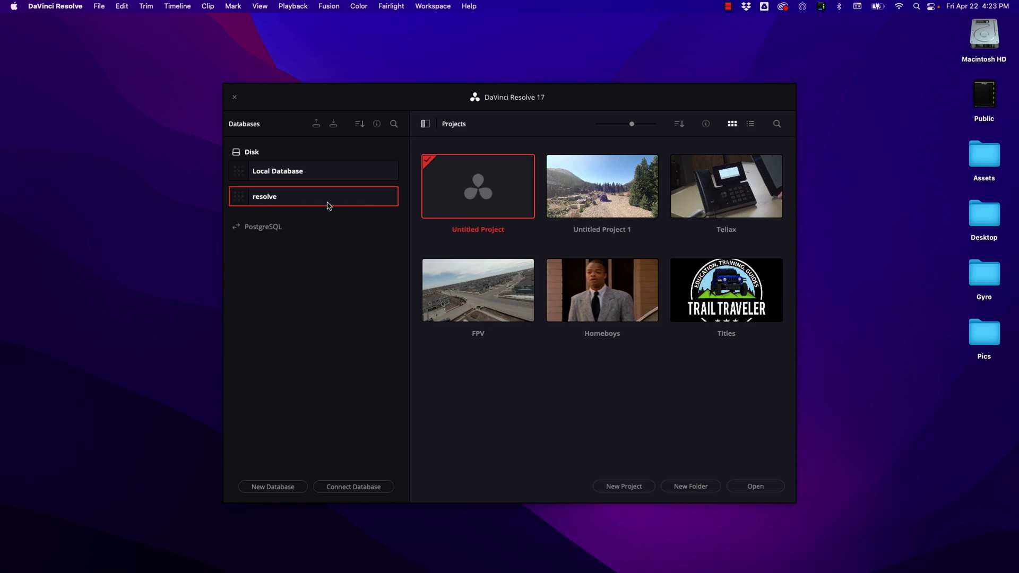
click(317, 128)
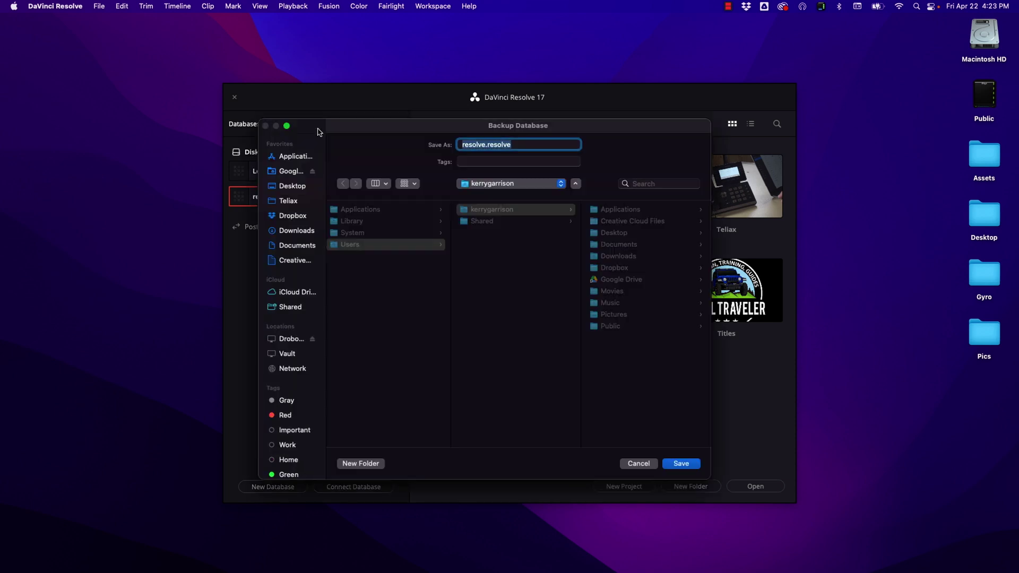
Save the resolve database backup as resolve.resolve in a new Desktop folder 'Resolve Backup'
click(294, 187)
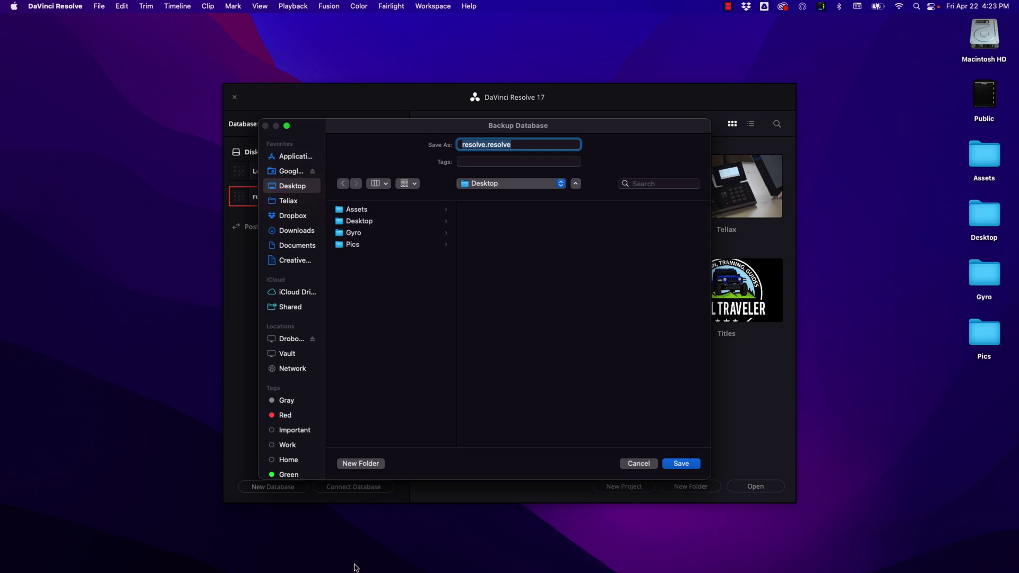
click(365, 466)
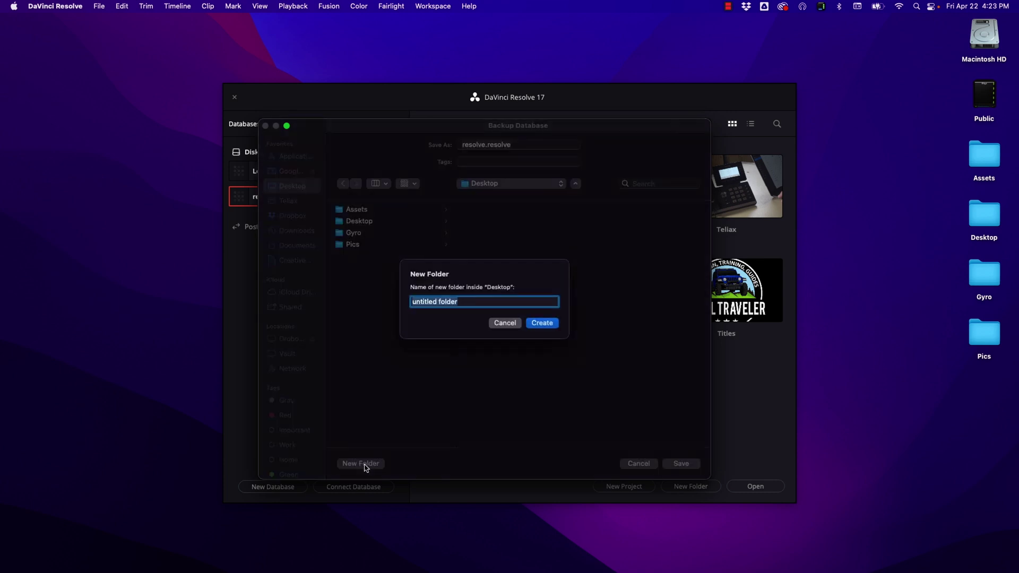
text(Resolve Backup)
key(Return)
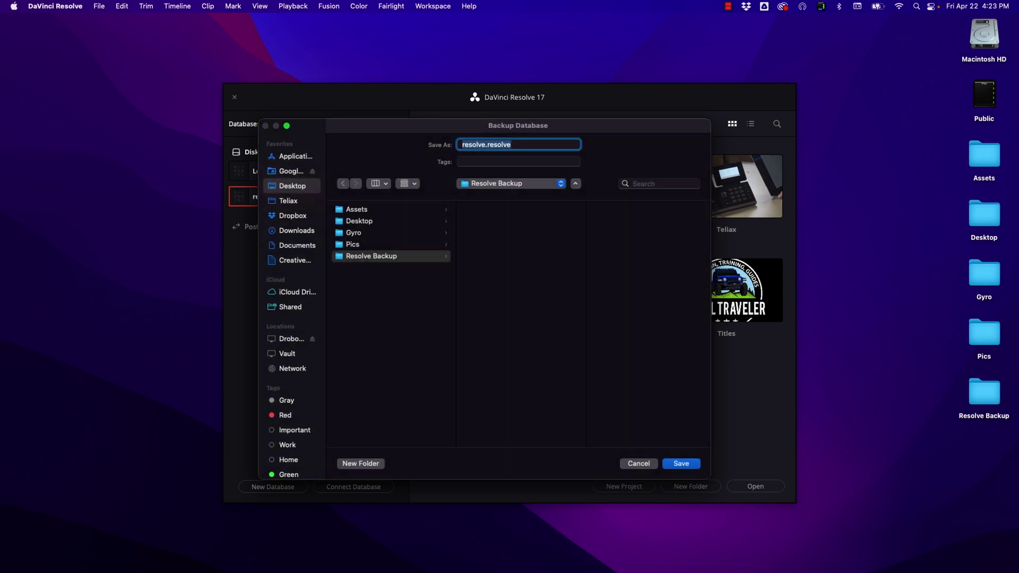
click(689, 465)
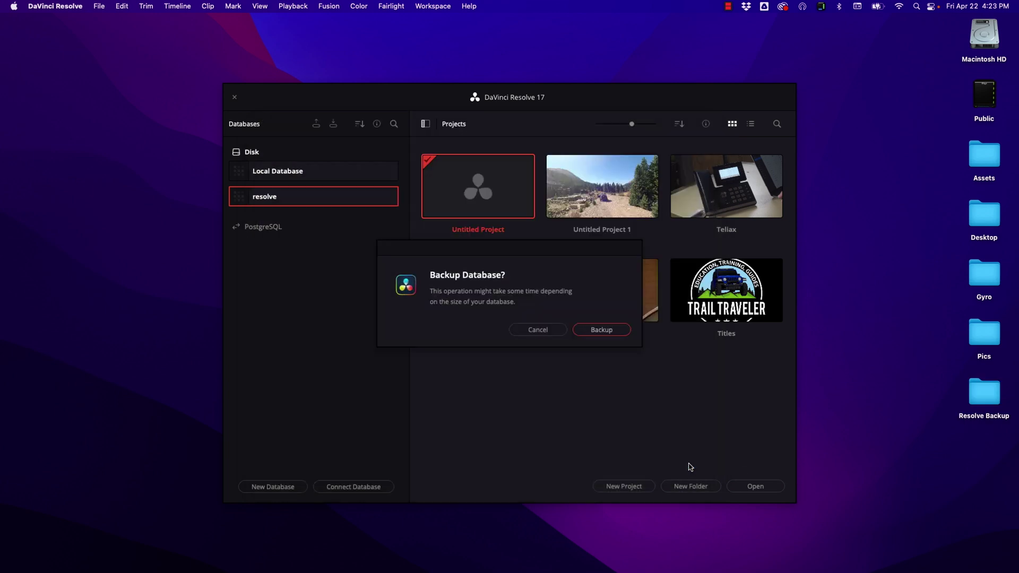
click(608, 331)
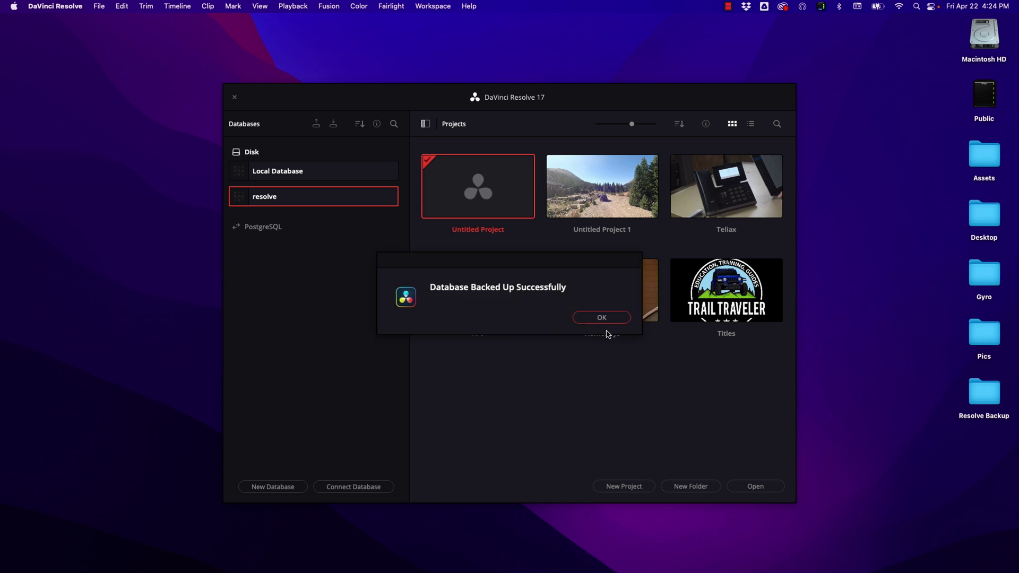
Quit Resolve 17 and rename the DaVinci Resolve folder in Applications to 'DaVinci Resolve 17'
click(602, 318)
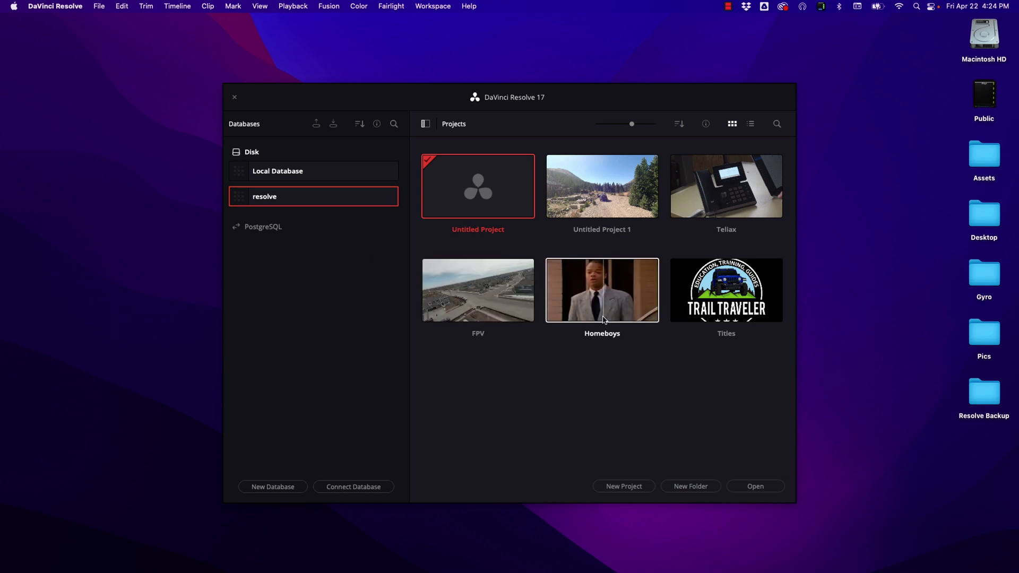
key(super+q)
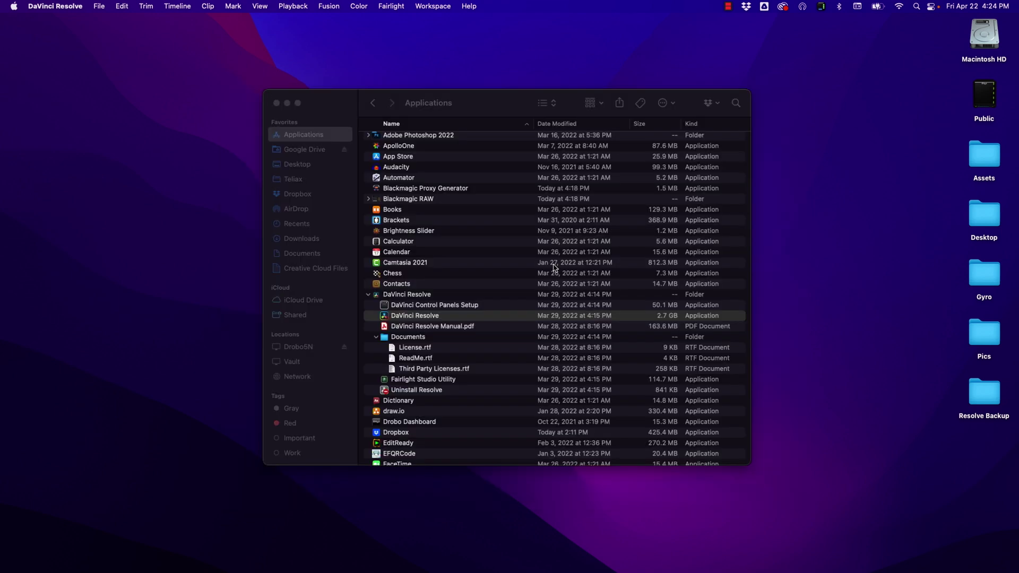
scroll(536, 242, down, 3)
click(370, 292)
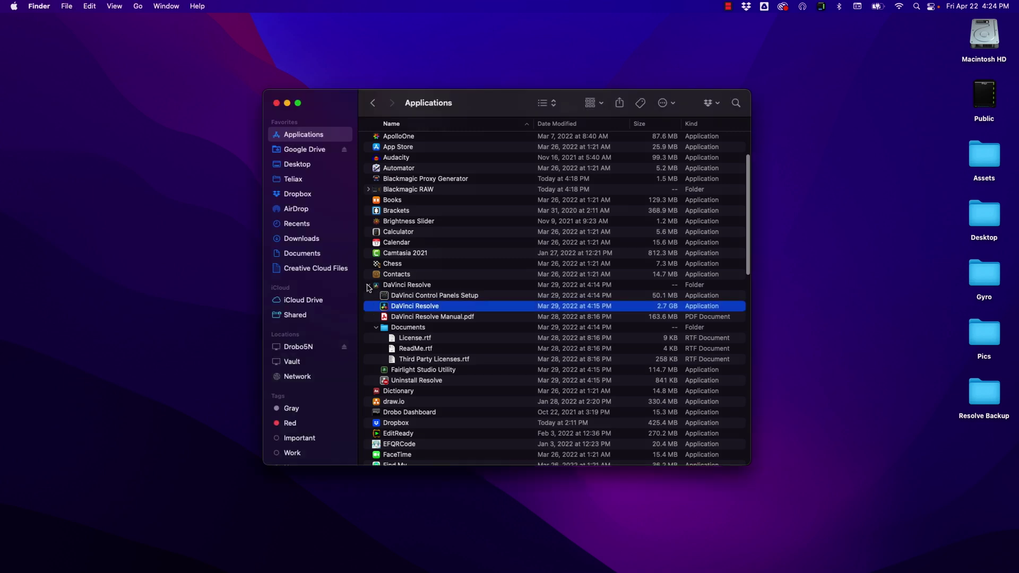
click(368, 285)
click(401, 284)
key(Right)
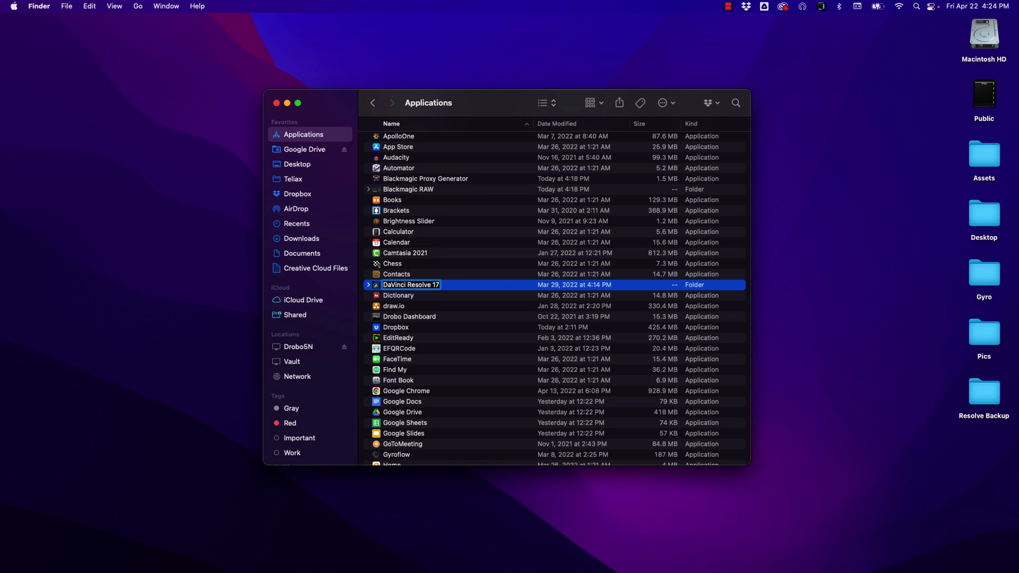
key(Return)
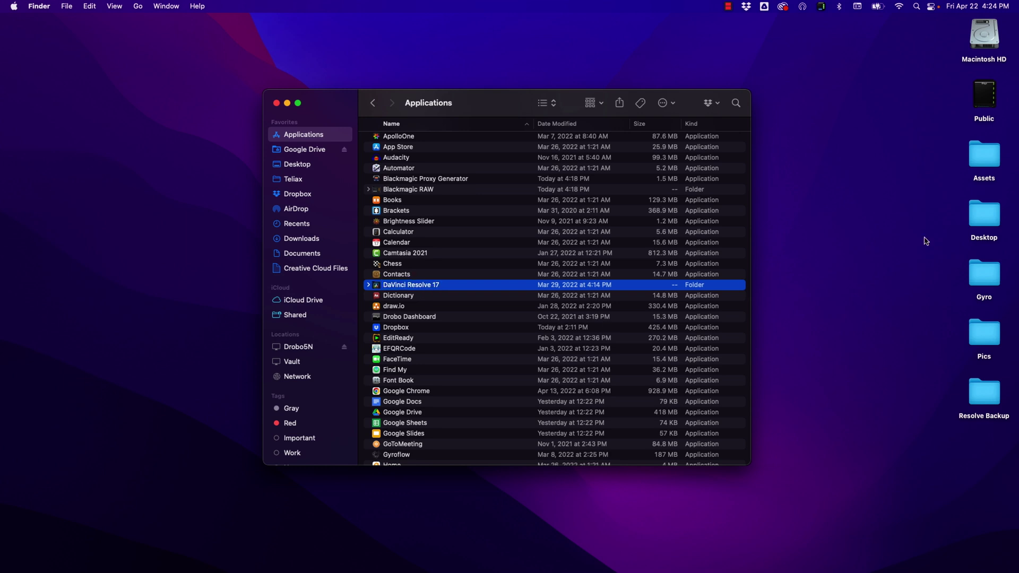
Unzip the Resolve Studio 18 beta archive in the Downloads folder
double_click(985, 32)
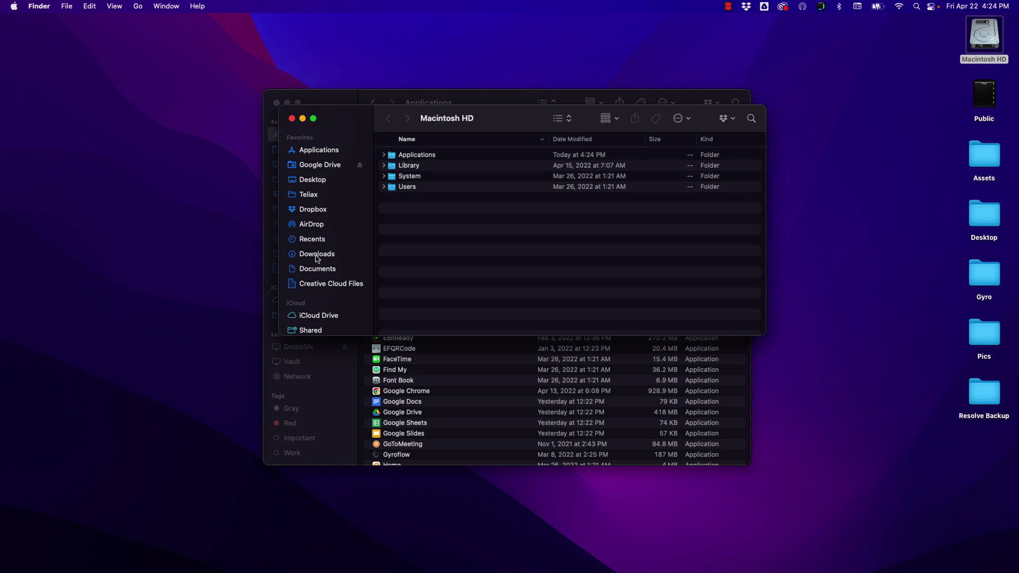
click(317, 256)
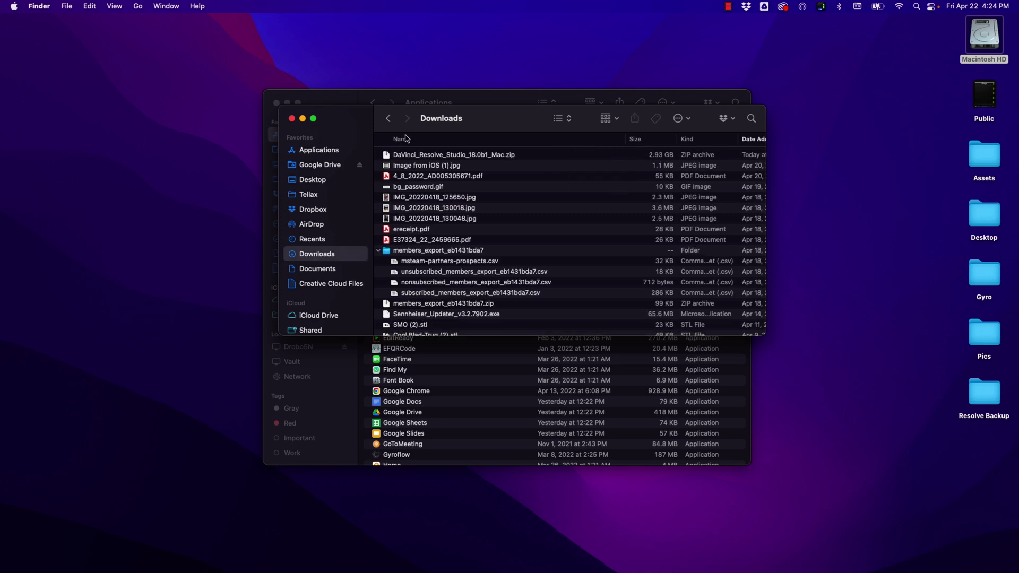
double_click(386, 156)
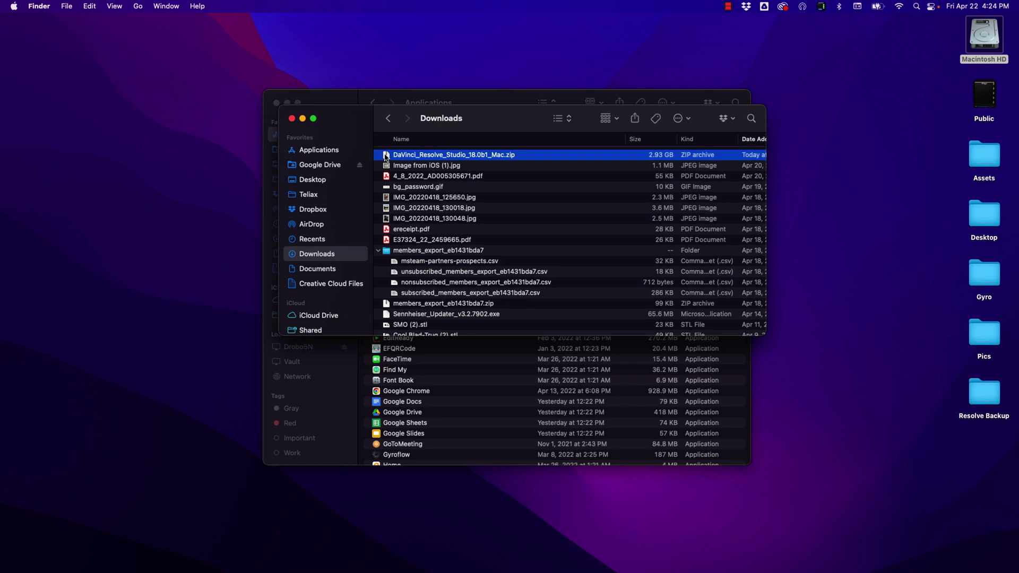
click(302, 119)
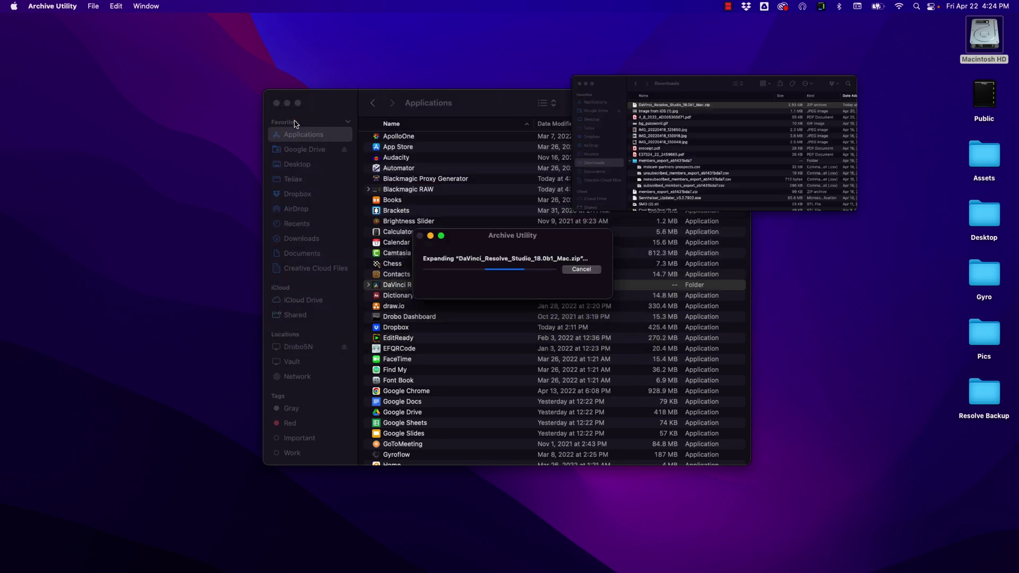
Mount the Resolve Studio 18 disk image and close the Downloads window
double_click(983, 39)
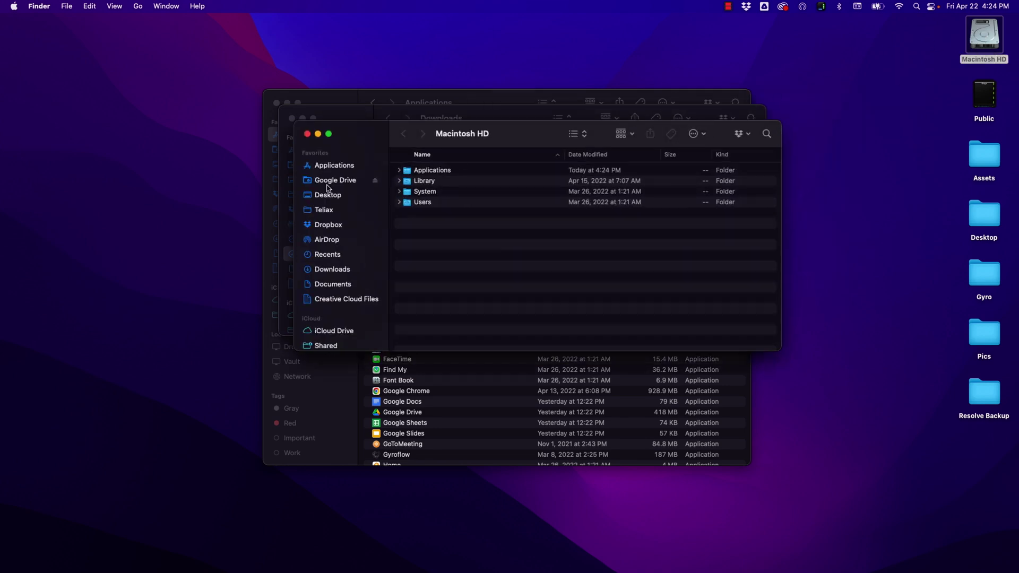
click(334, 270)
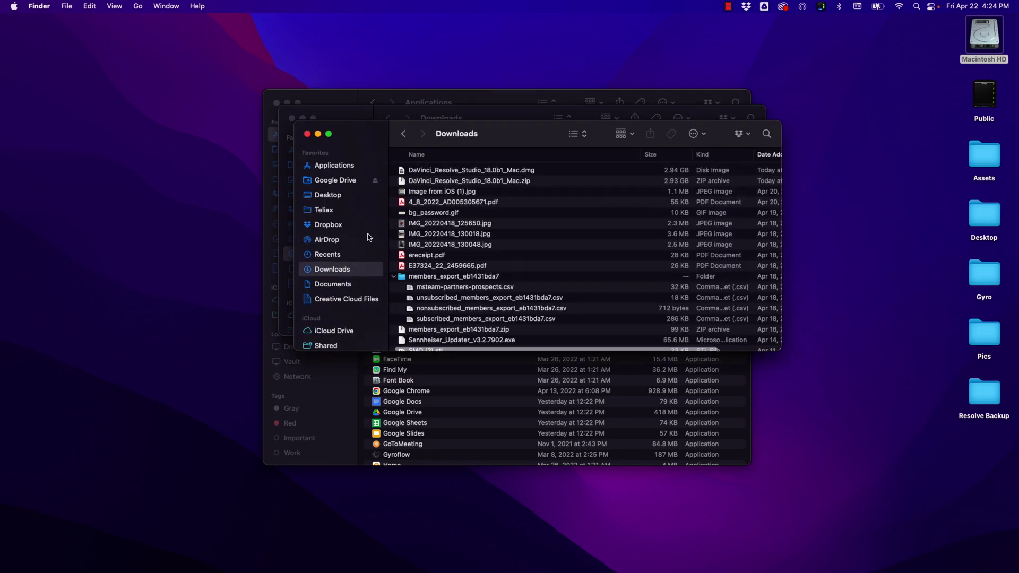
double_click(456, 170)
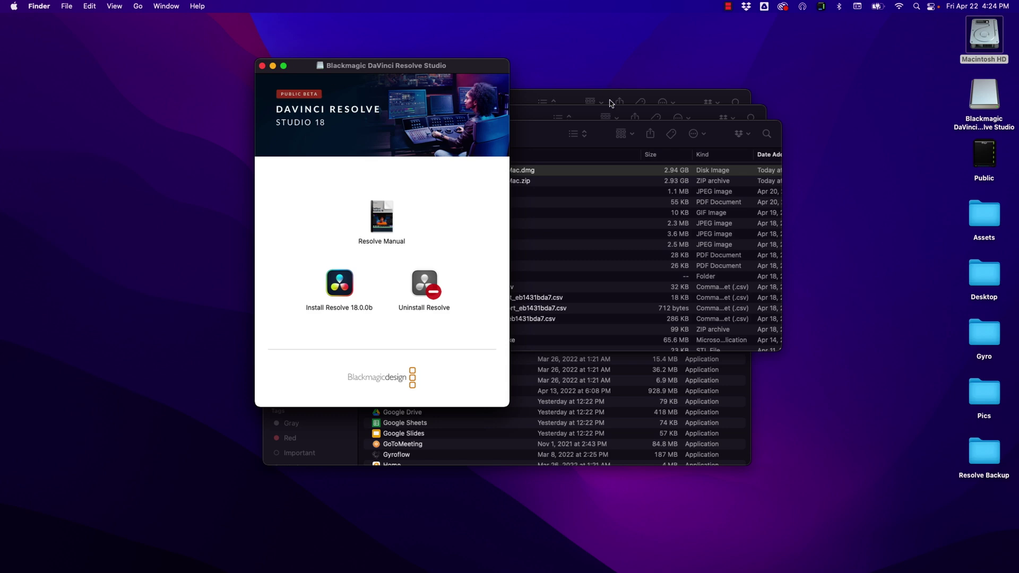
click(535, 137)
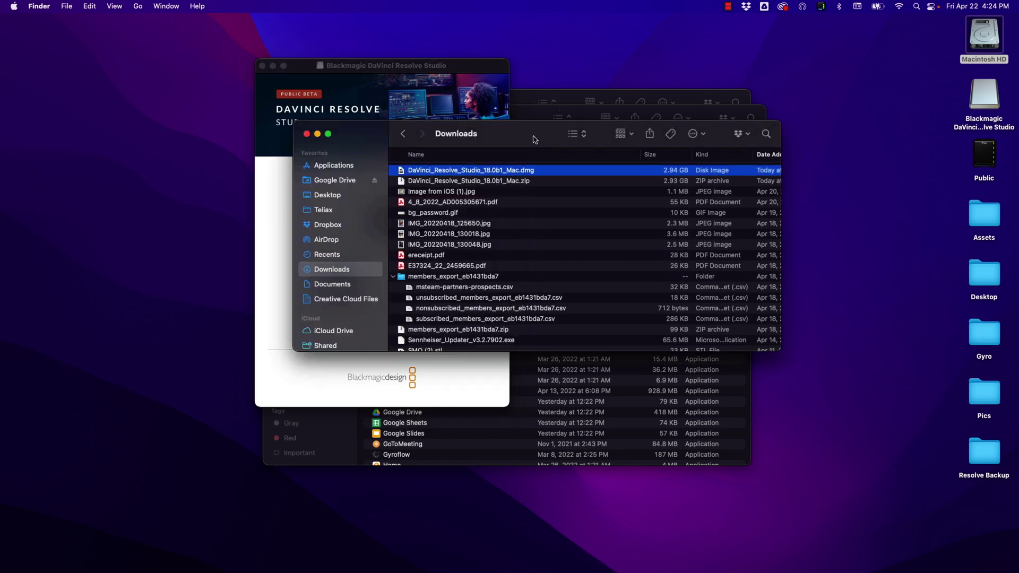
click(307, 134)
Launch the Resolve 18.0.0b installer and agree to the software license
double_click(340, 286)
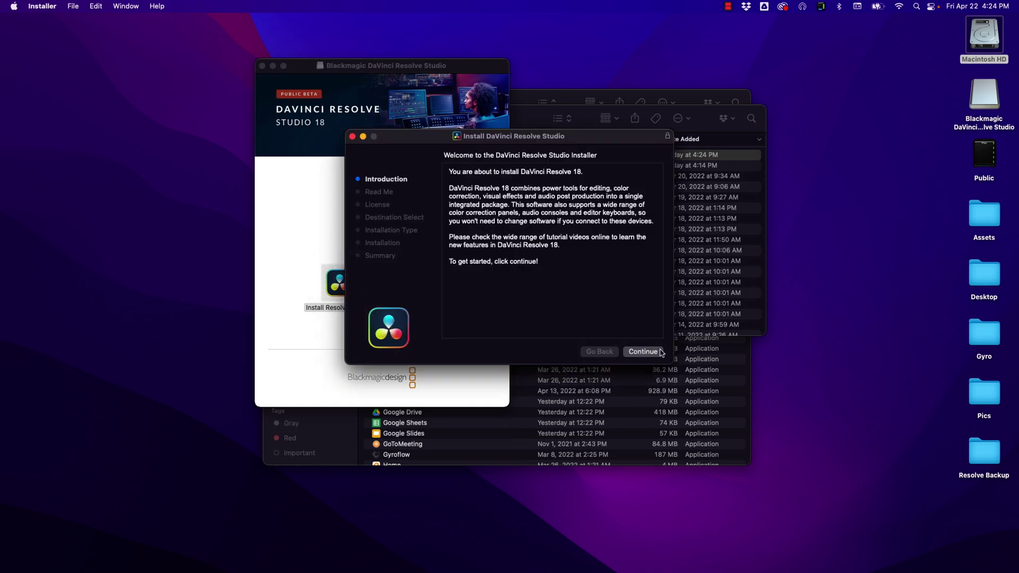
click(657, 353)
click(656, 353)
click(656, 354)
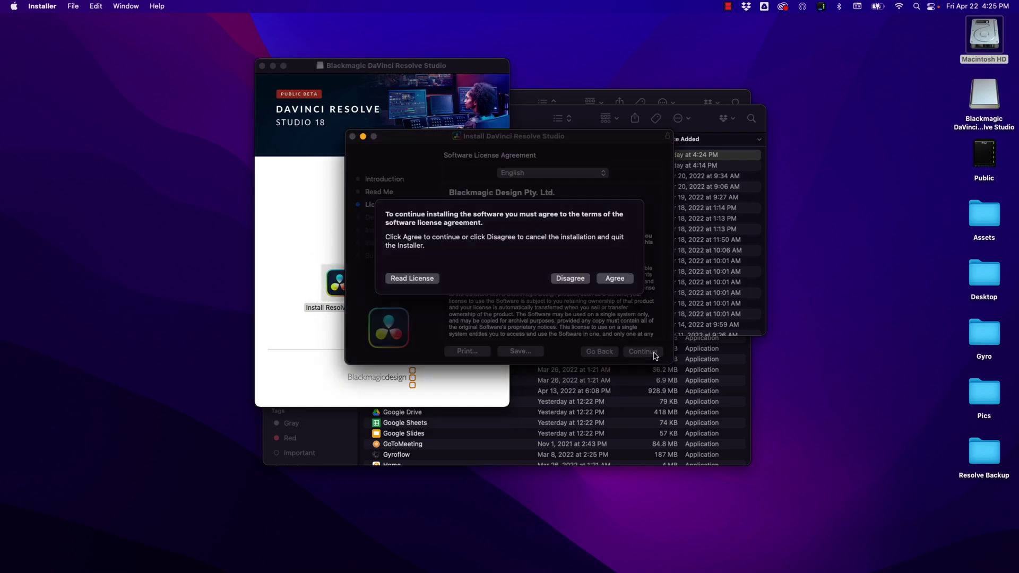
click(610, 276)
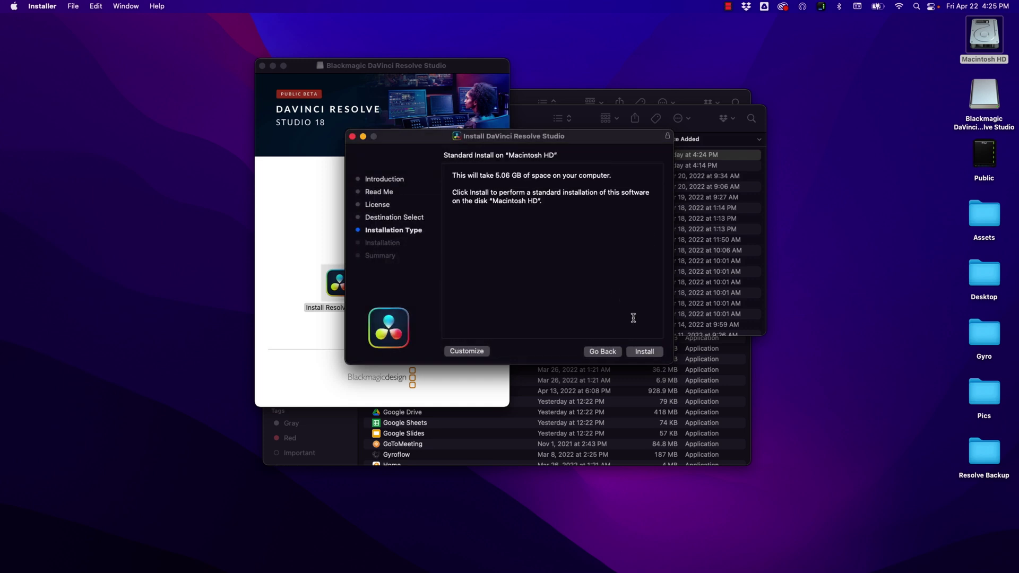
Run the standard install on Macintosh HD, authorizing it with the admin password
click(646, 351)
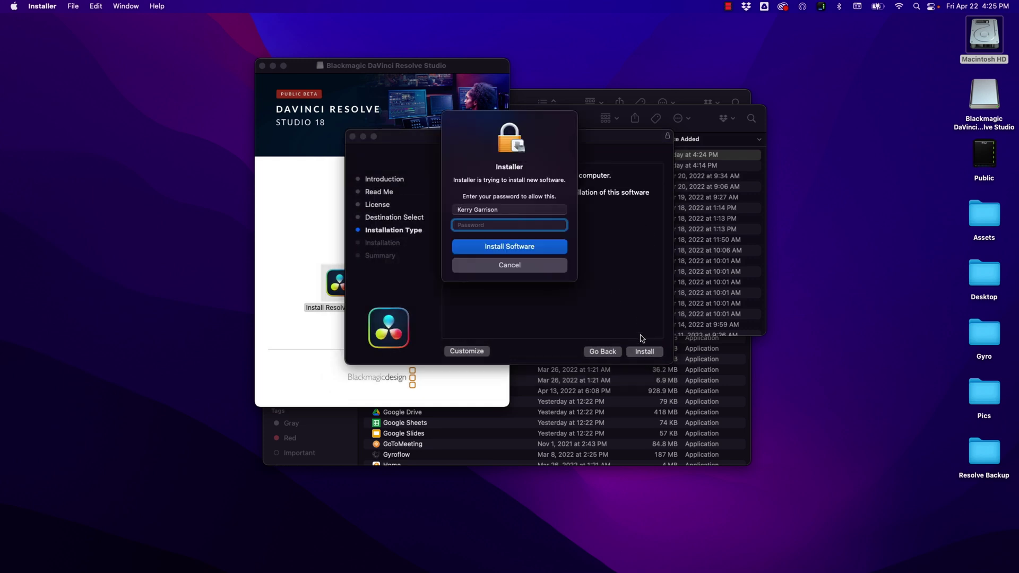
text(•)
key(Return)
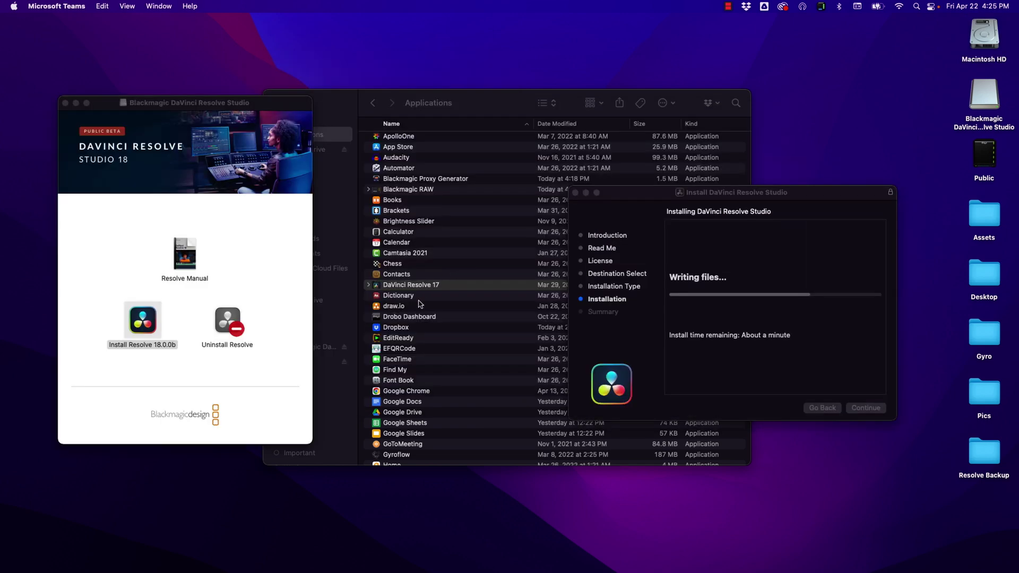
click(416, 288)
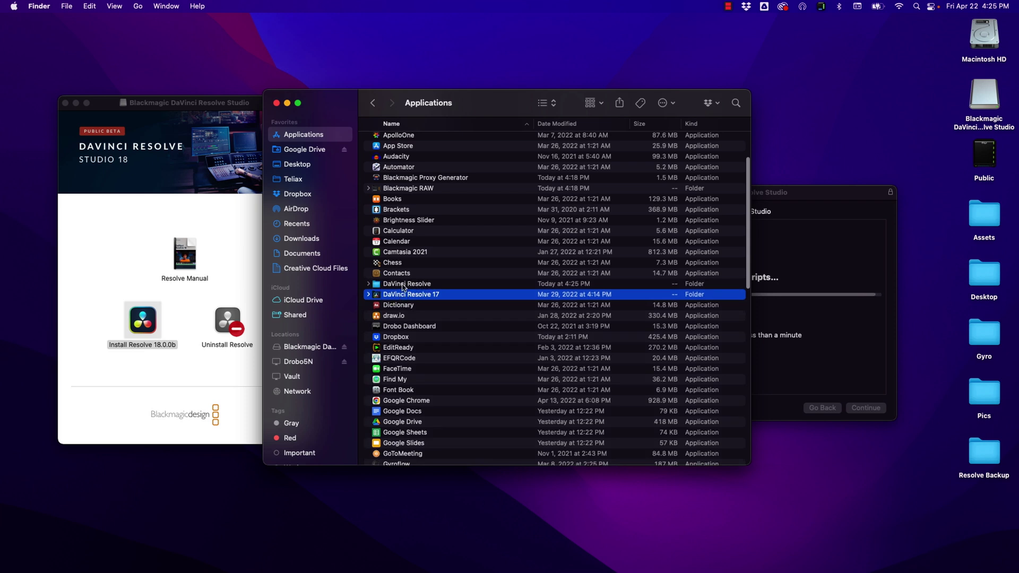
Scroll Applications to check the new DaVinci Resolve folder beside DaVinci Resolve 17
scroll(372, 284, down, 1)
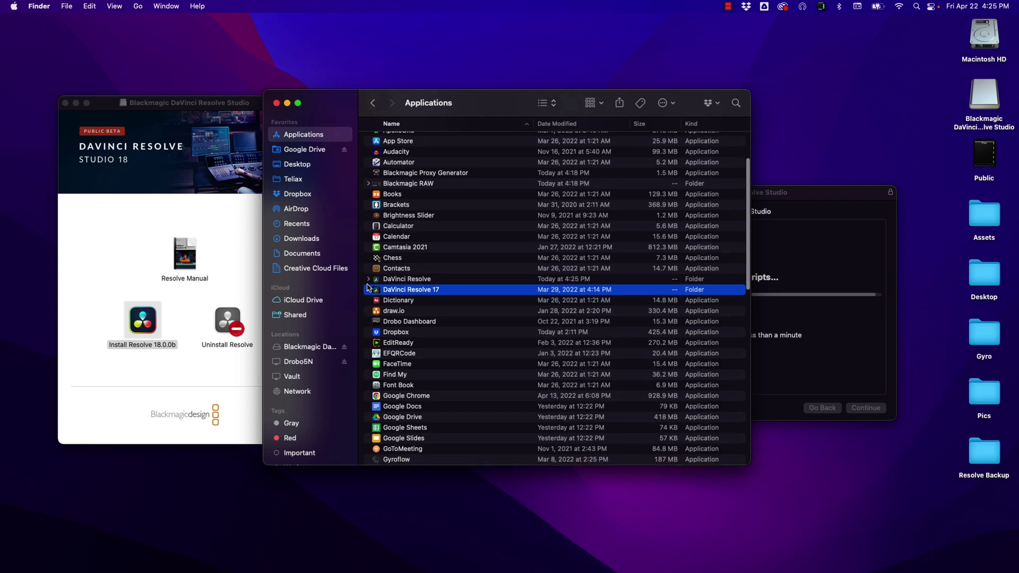
Finish the Resolve Studio 18 installation, close the installer and trash its package
click(370, 279)
click(370, 278)
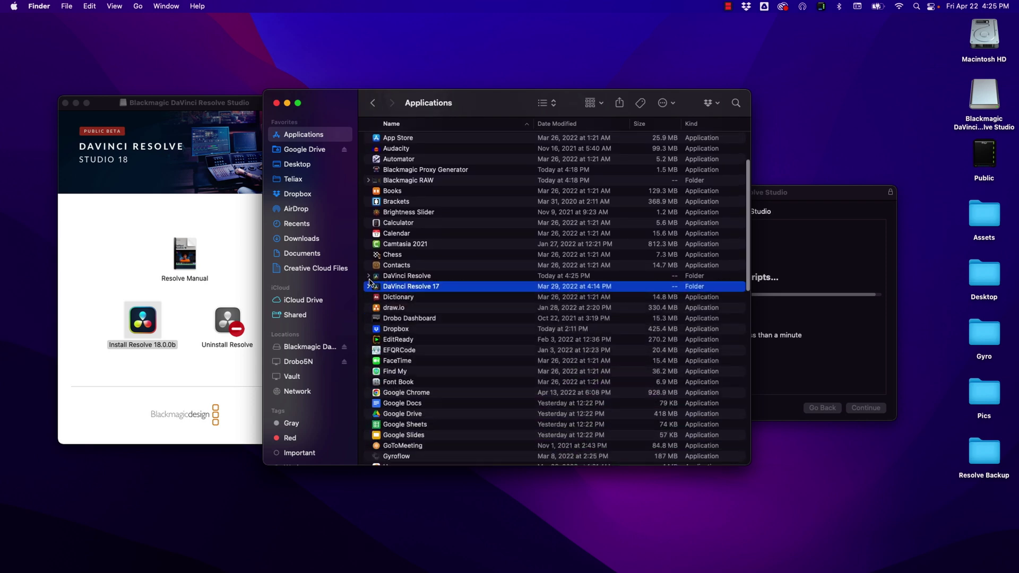
click(811, 375)
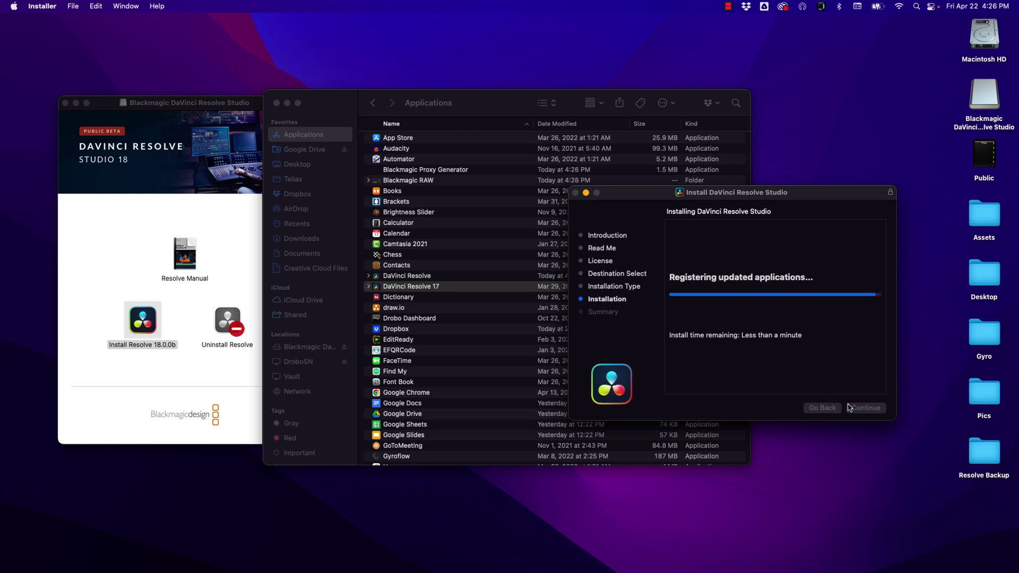
click(849, 408)
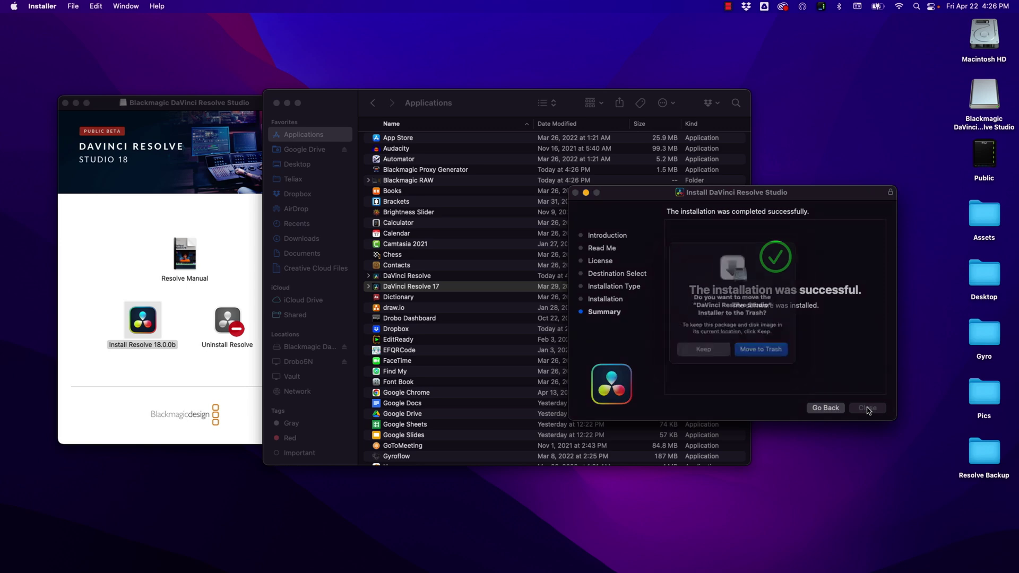
click(757, 353)
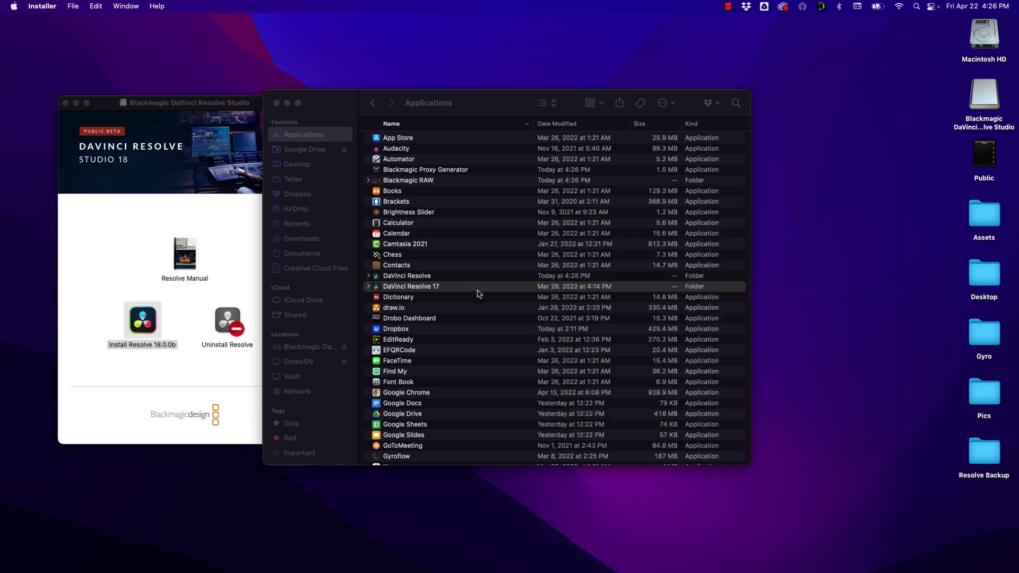
Expand the new DaVinci Resolve folder and launch the DaVinci Resolve 18 app
click(368, 275)
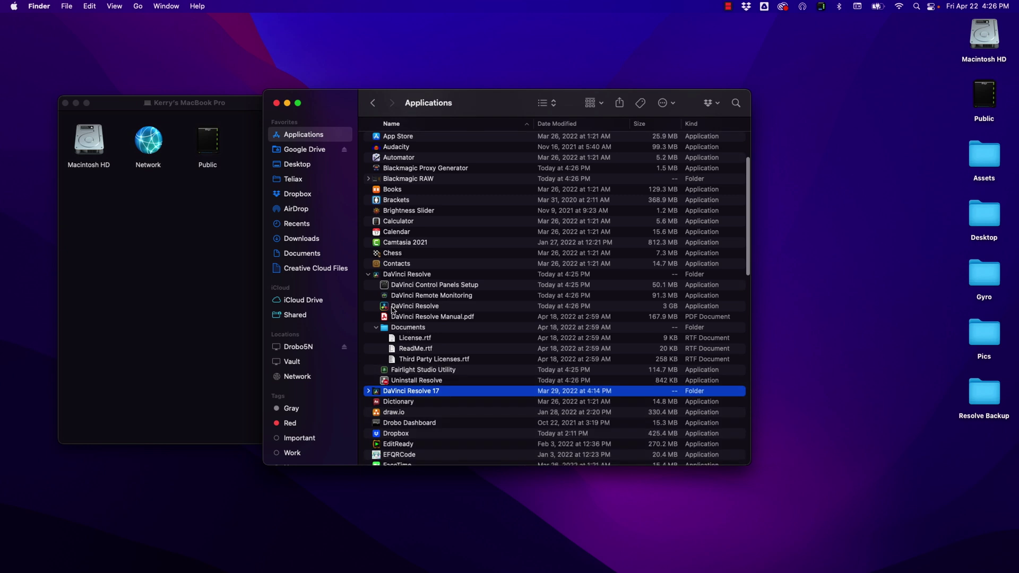
click(387, 307)
scroll(387, 307, down, 1)
shift+click(388, 307)
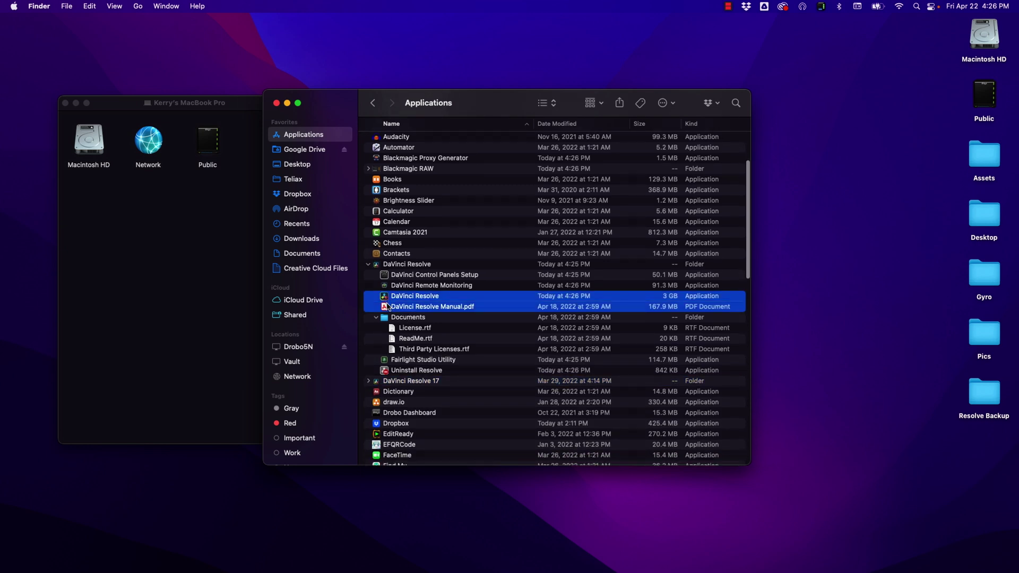
click(385, 298)
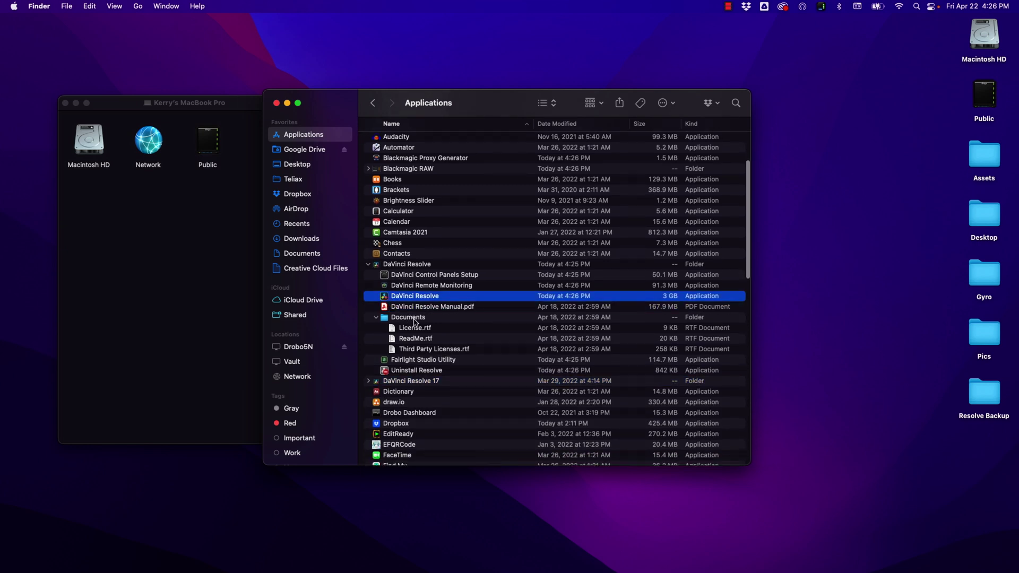
double_click(387, 296)
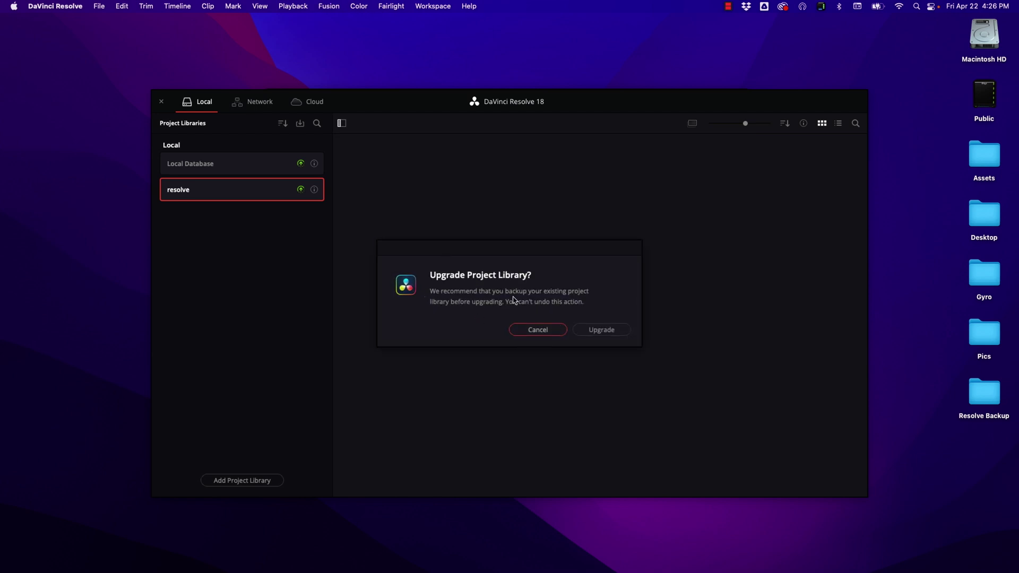
Upgrade the resolve project library for version 18, hide the libraries list and quit Resolve 18
click(606, 331)
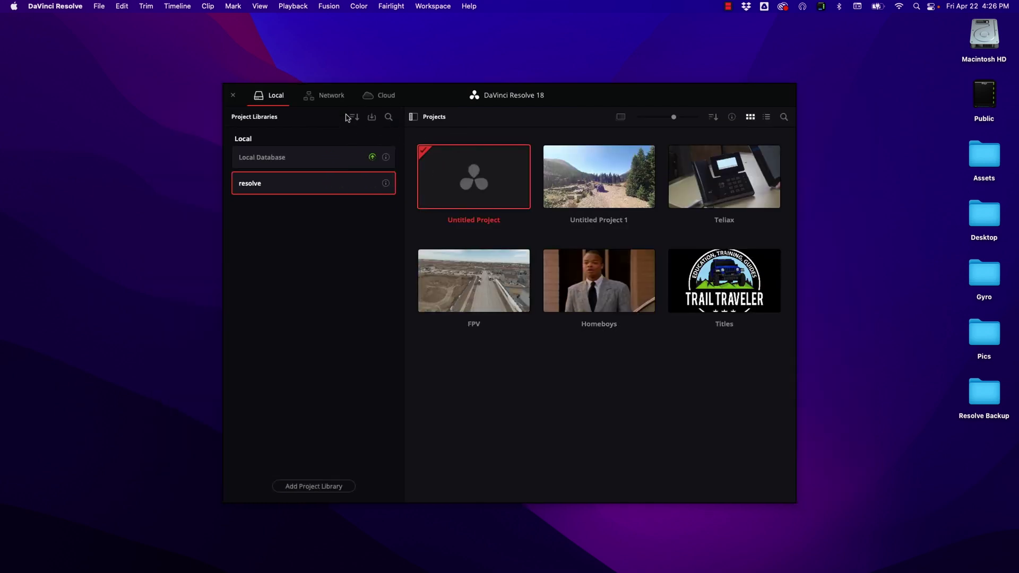
click(415, 119)
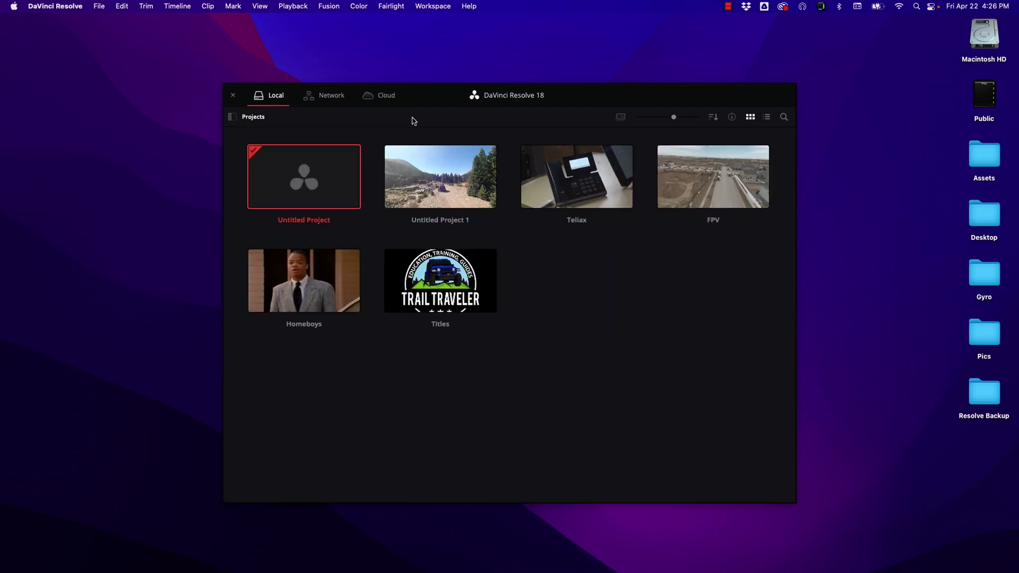
key(super+q)
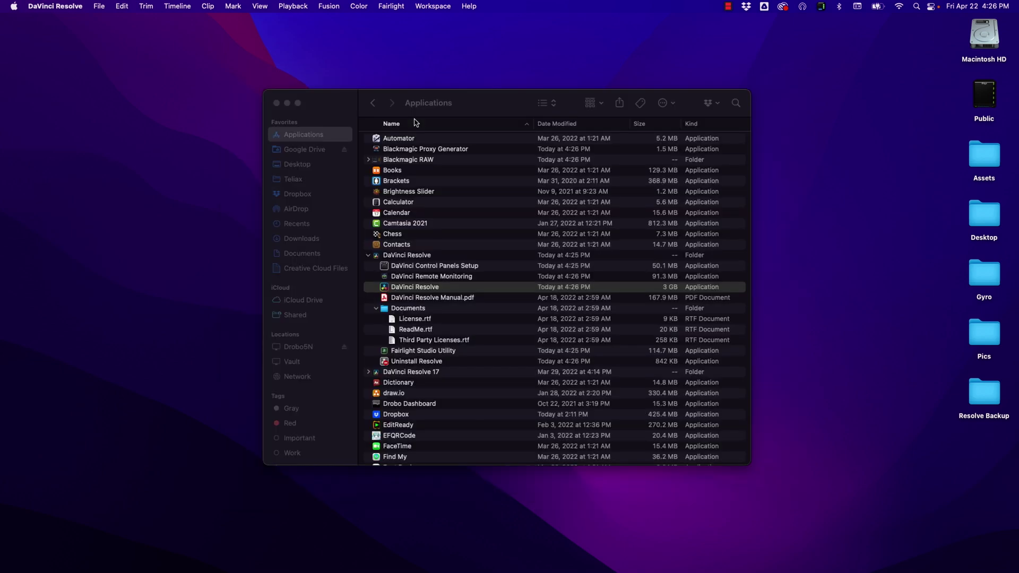
Collapse the DaVinci Resolve folder and launch the DaVinci Resolve 17 app from its own folder
click(369, 256)
scroll(371, 263, down, 1)
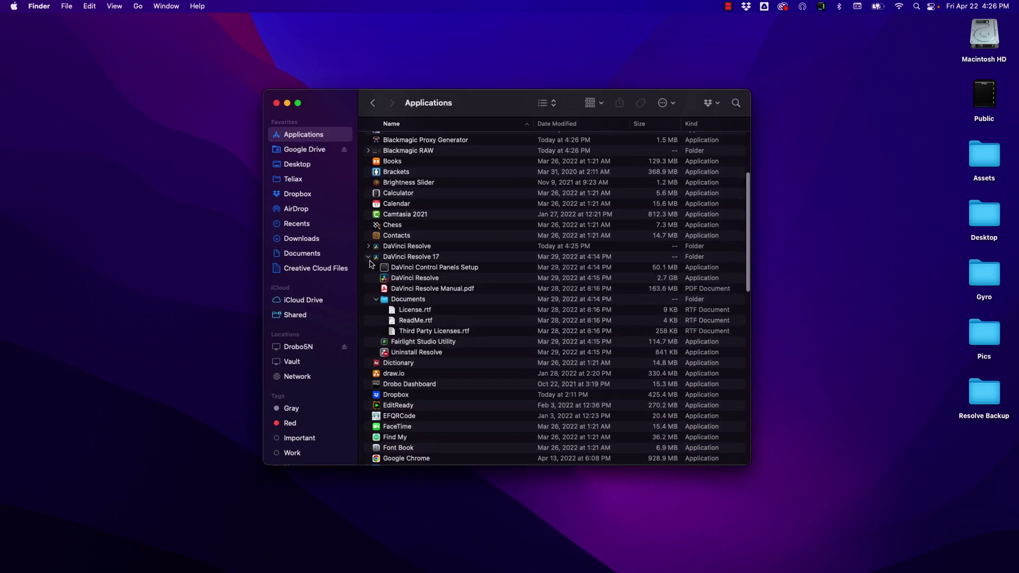
click(385, 280)
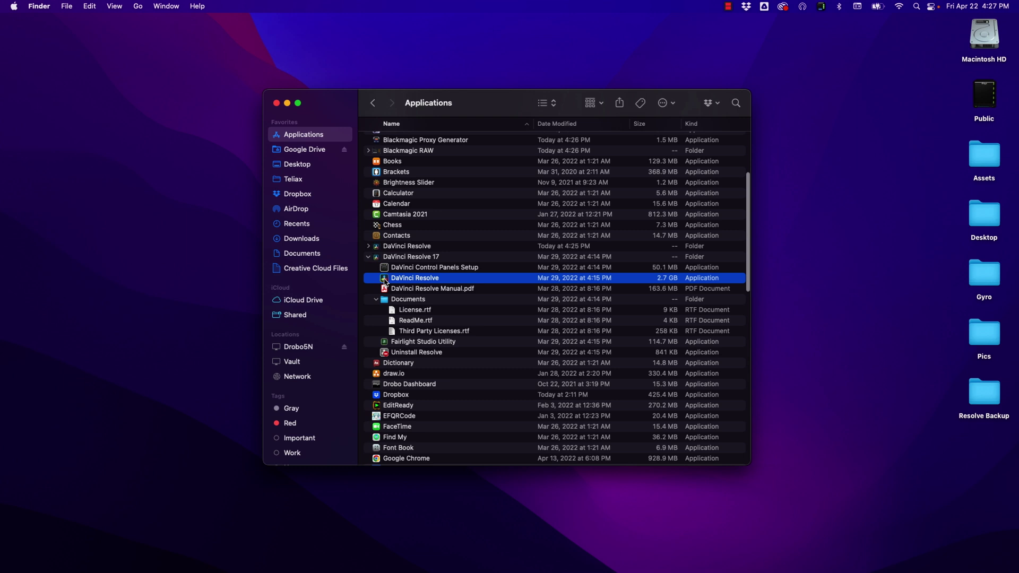
double_click(385, 280)
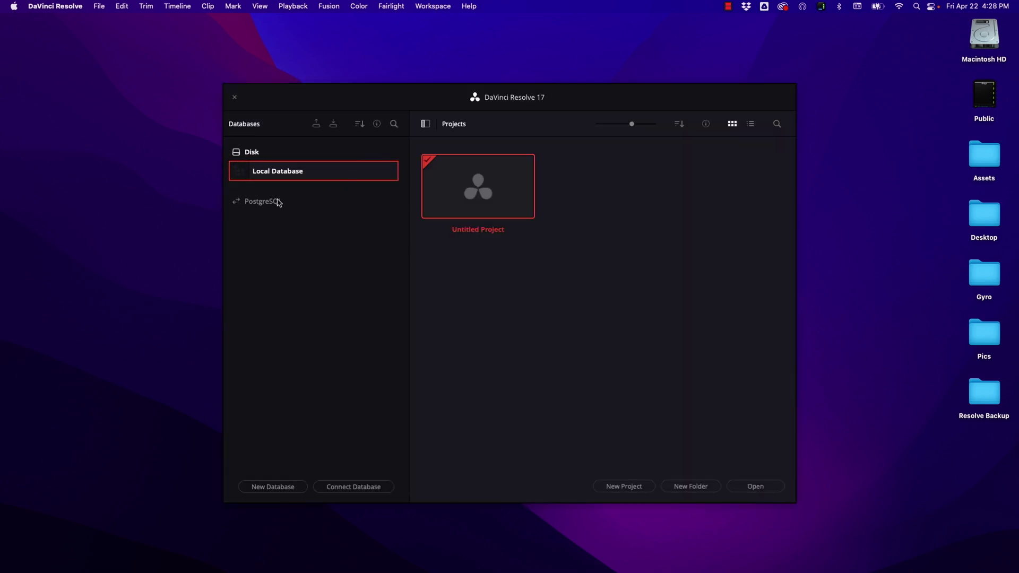
Start a database restore using resolve.resolve.diskdb from Desktop > Resolve Backup
click(333, 126)
click(298, 175)
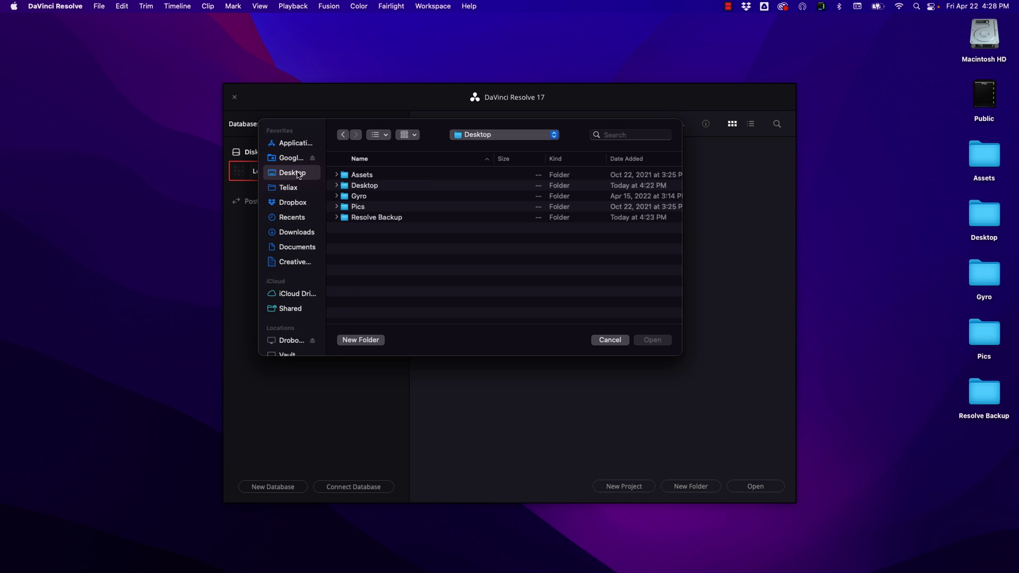
double_click(364, 219)
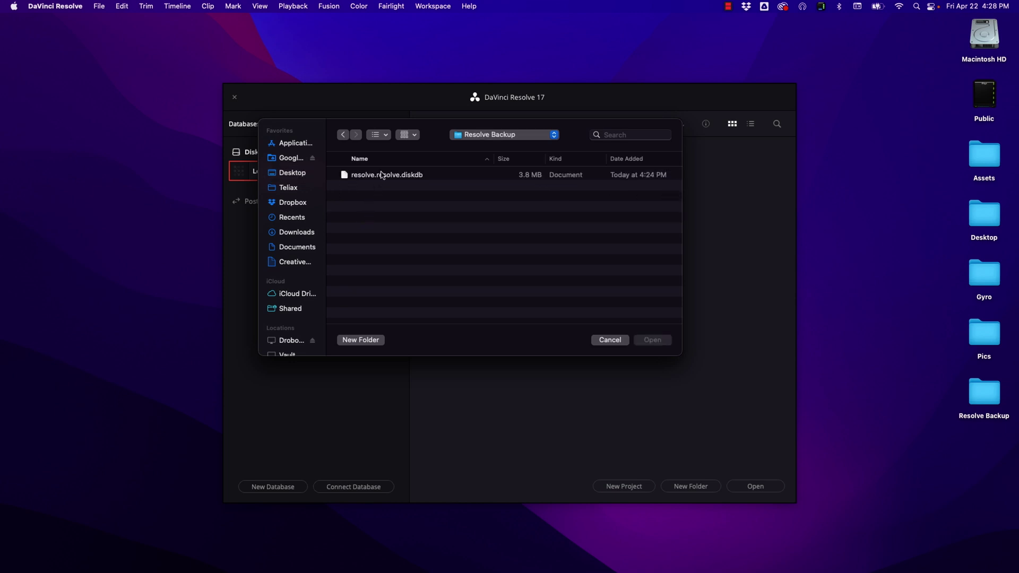
double_click(382, 175)
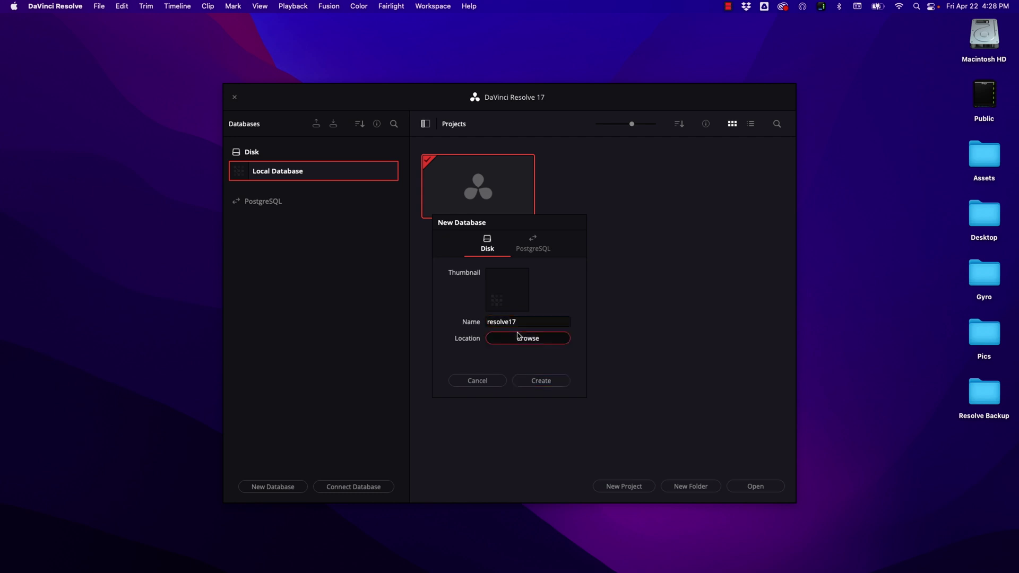
Set the new database's location to a newly created Resolve 17 folder
click(520, 338)
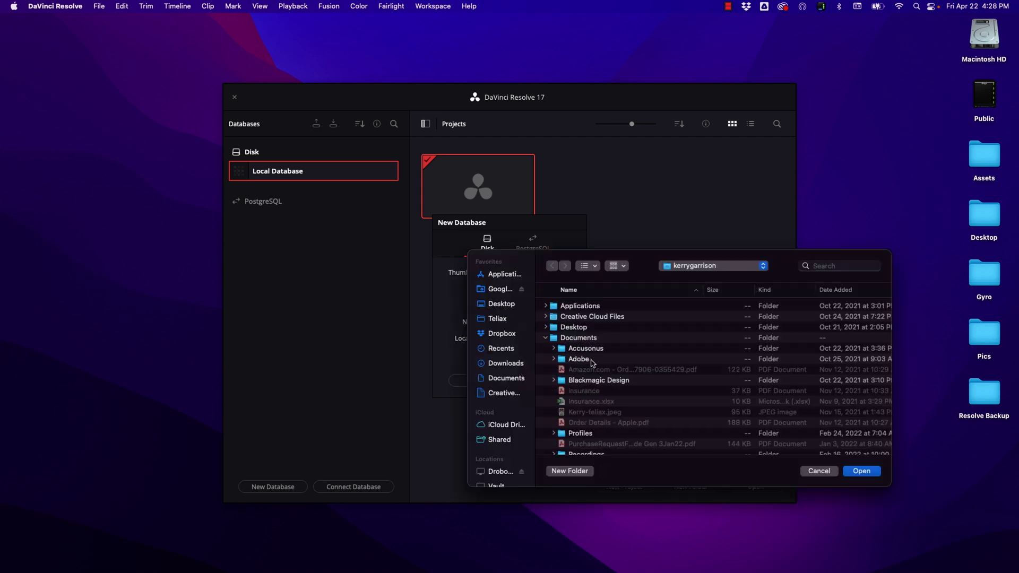
scroll(593, 364, down, 5)
scroll(599, 377, down, 1)
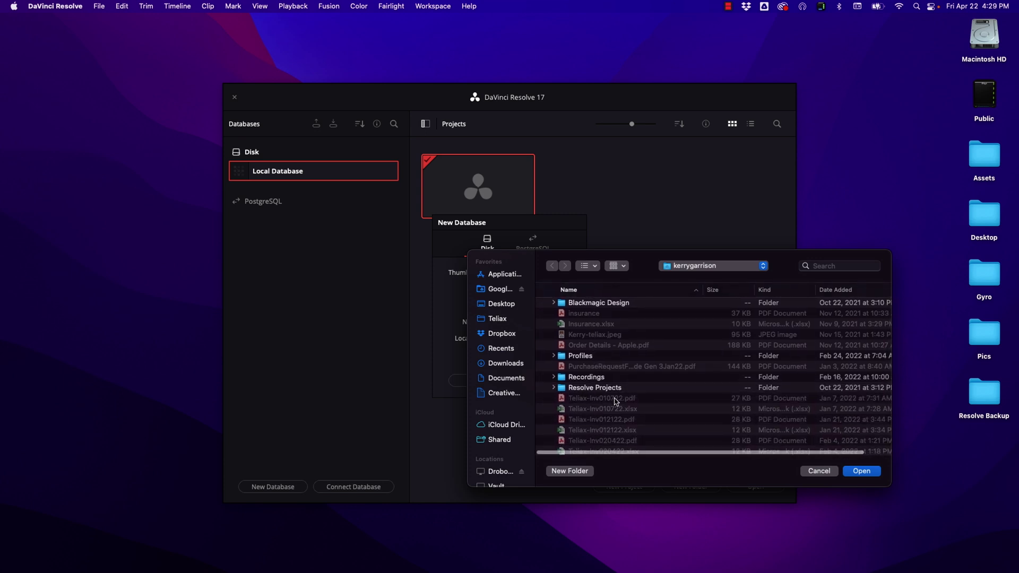
scroll(579, 404, up, 1)
click(571, 471)
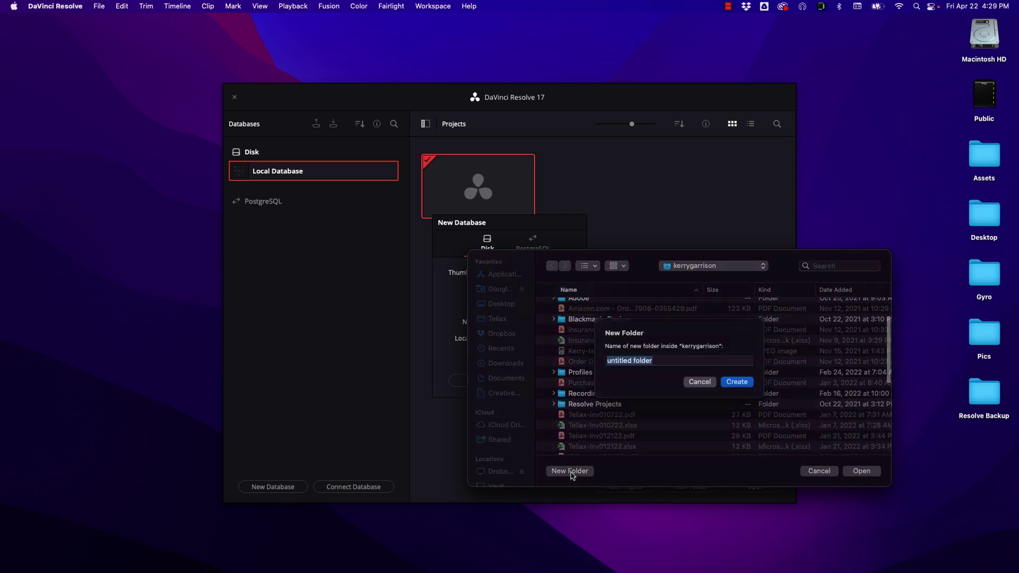
text(Resolve 17)
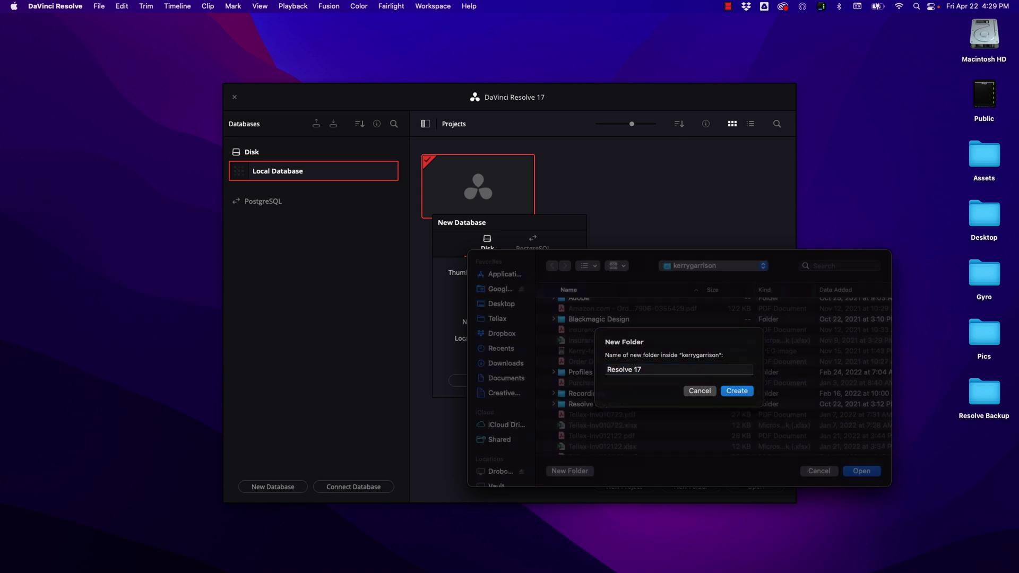
key(Return)
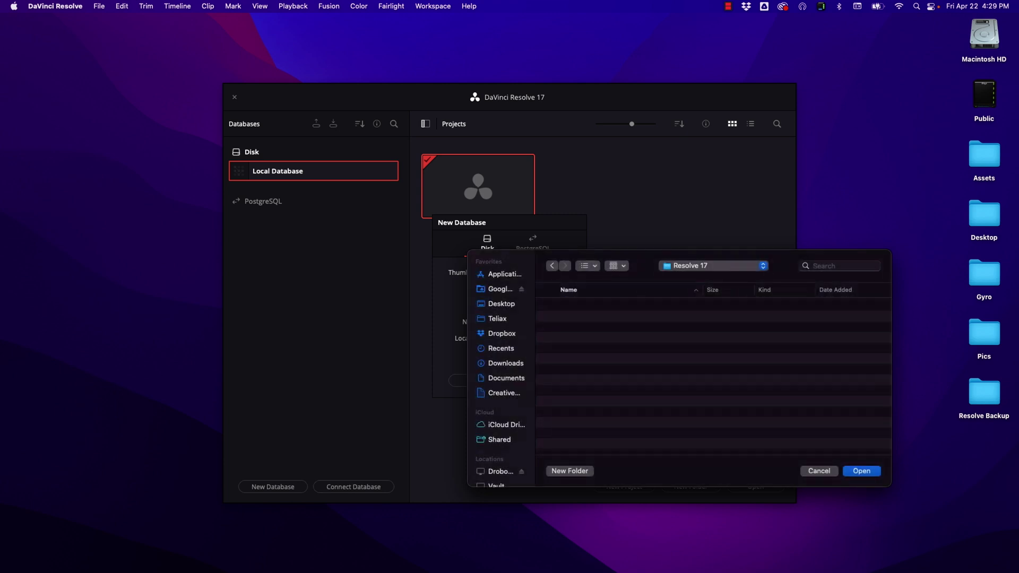
click(866, 471)
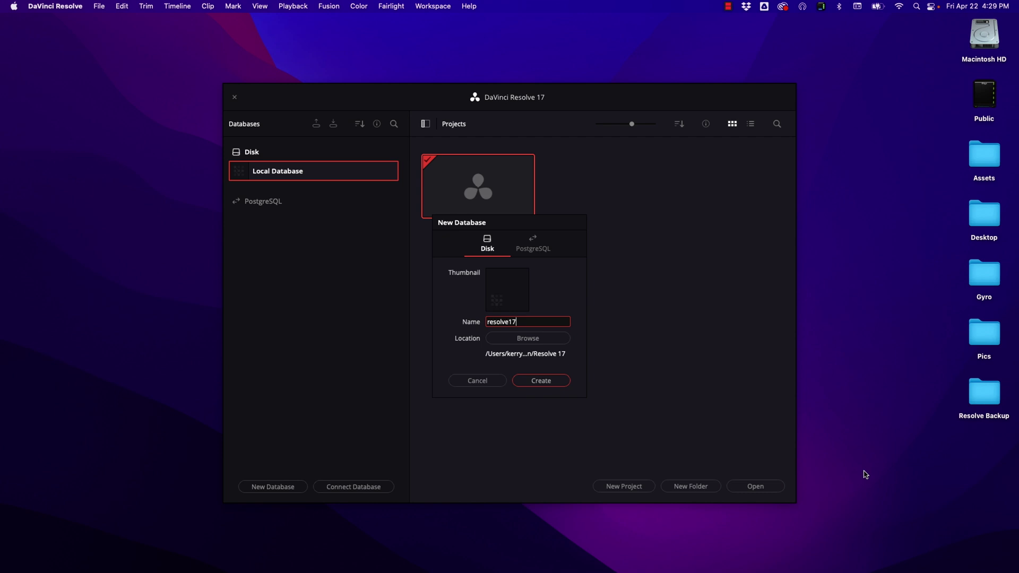
Create the resolve17 database and confirm restoring the backup into it
click(555, 384)
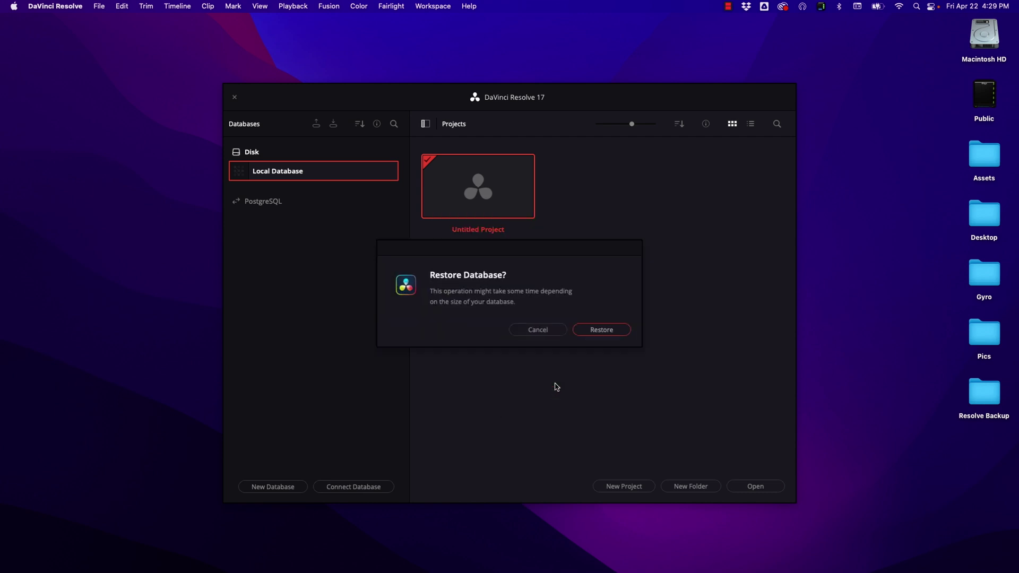
click(592, 331)
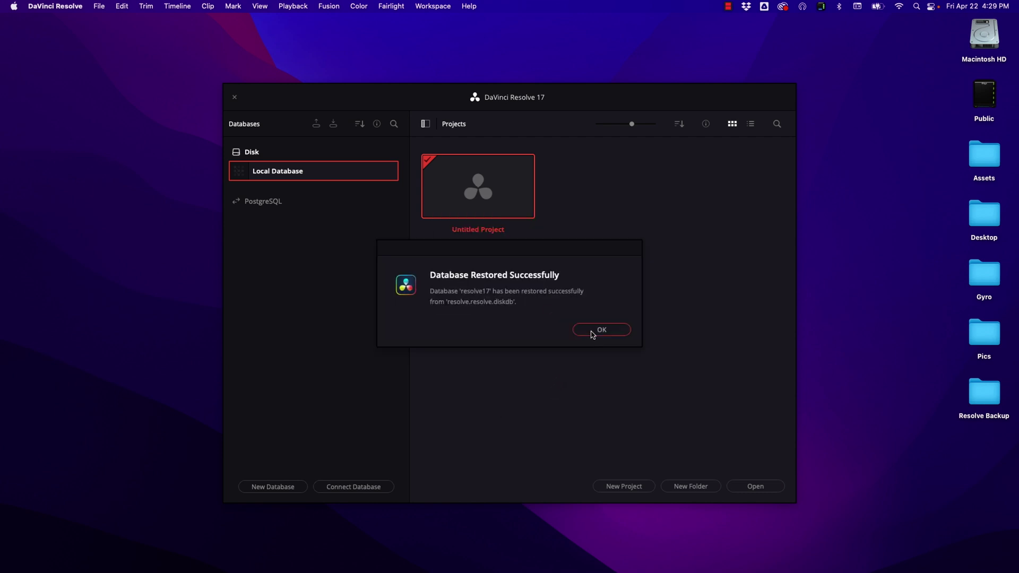
click(592, 332)
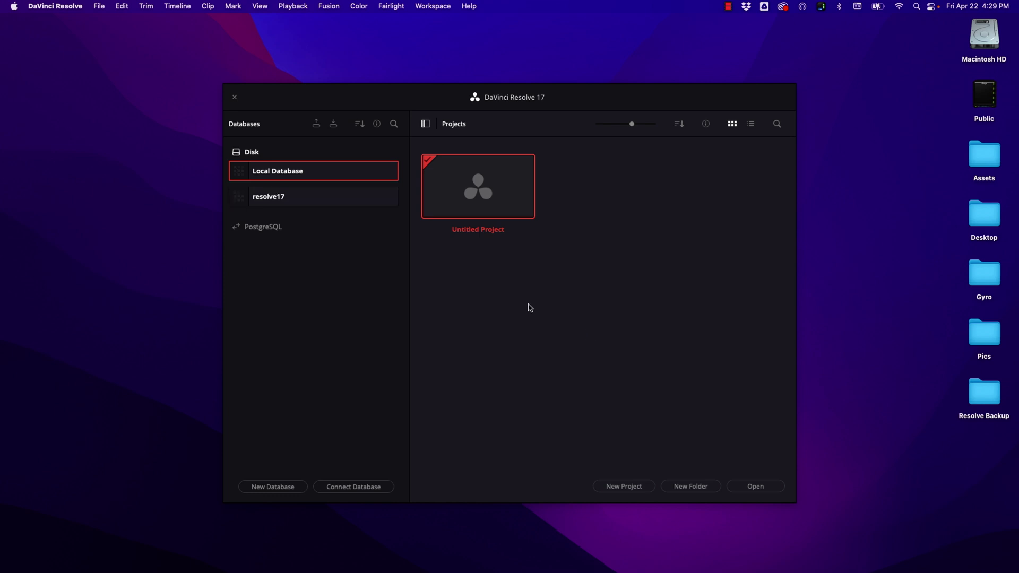
Open resolve17 to list its six projects, including Teliax, FPV, Homeboys and Titles, and hide the Databases list
click(313, 200)
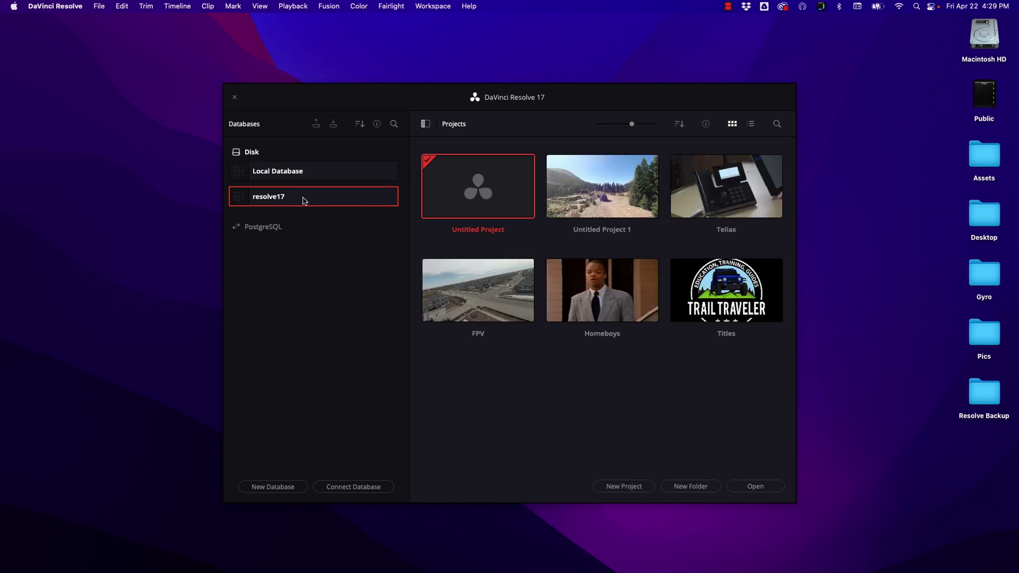
click(426, 125)
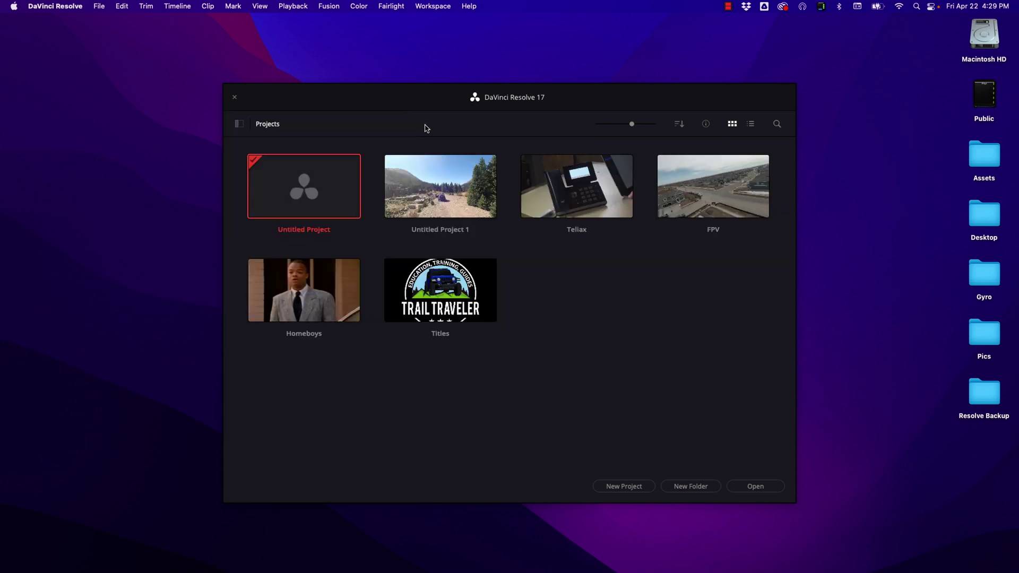
click(55, 7)
mouse_move(100, 6)
click(664, 462)
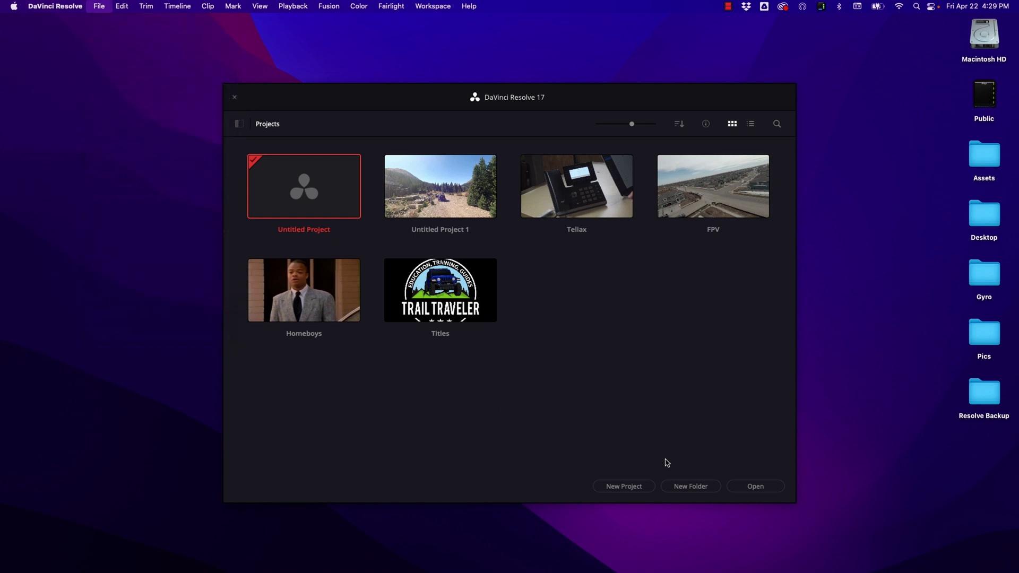